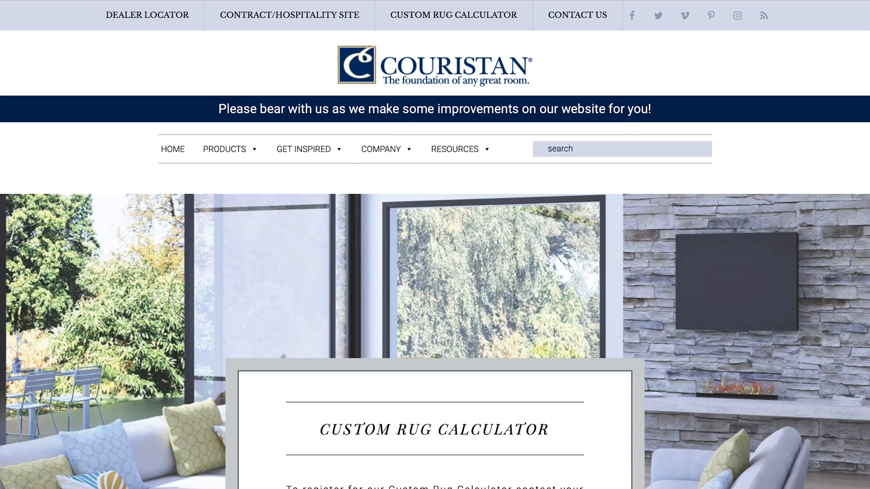
scroll(165, 52, down, 4)
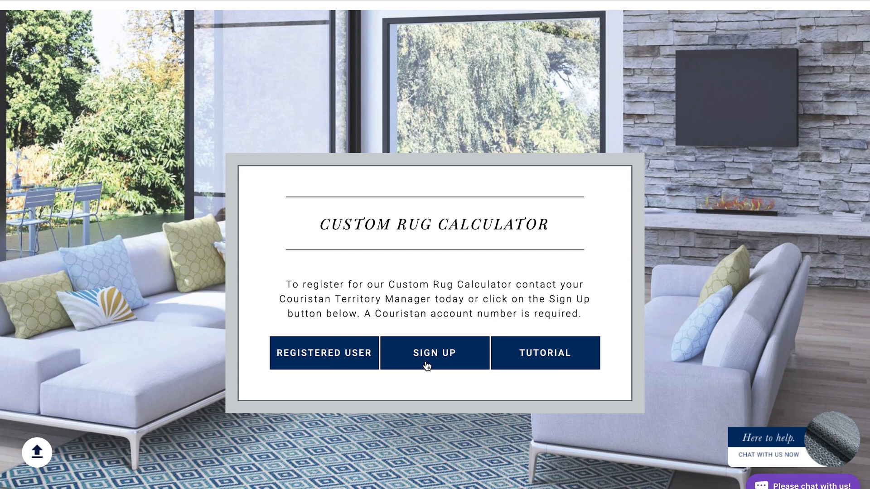
Step: Open the registered-user login and sign in with the saved demo account username and password
click(335, 357)
click(363, 134)
text(de)
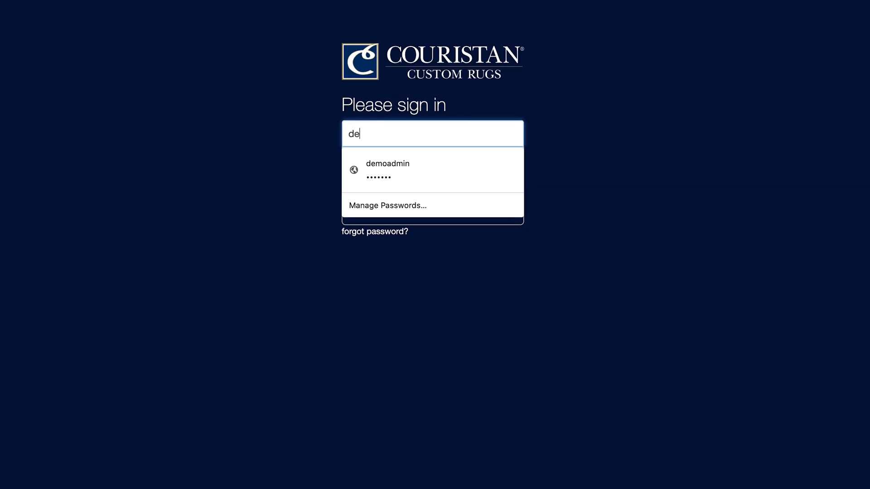
text(moad)
key(BackSpace)
key(BackSpace)
key(BackSpace)
key(BackSpace)
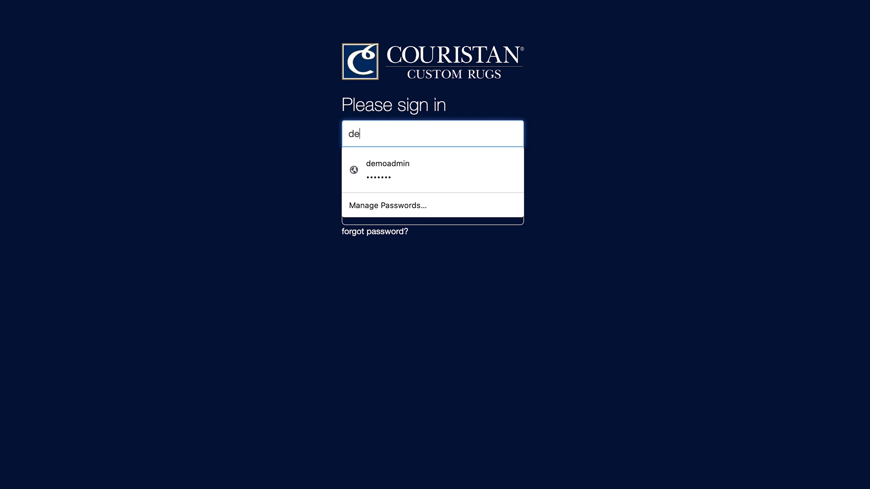
click(392, 163)
click(396, 209)
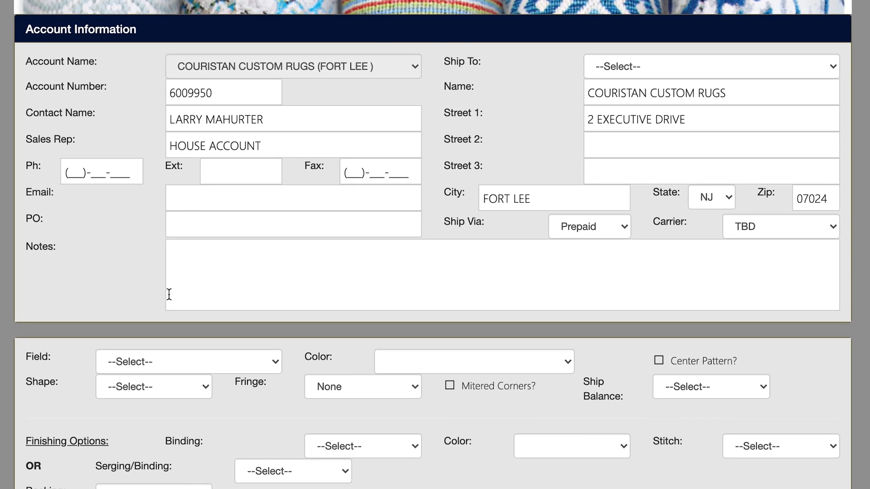
Step: Set the rug field pattern to Antigua
click(276, 363)
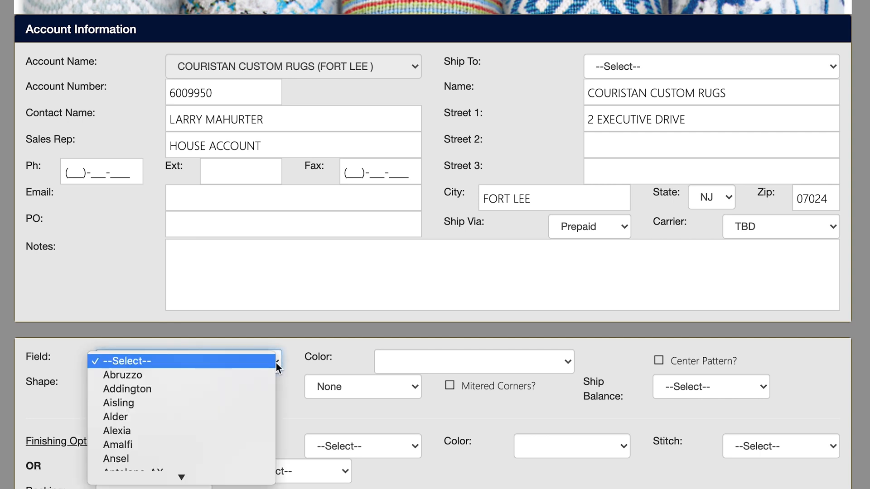
scroll(257, 463, down, 5)
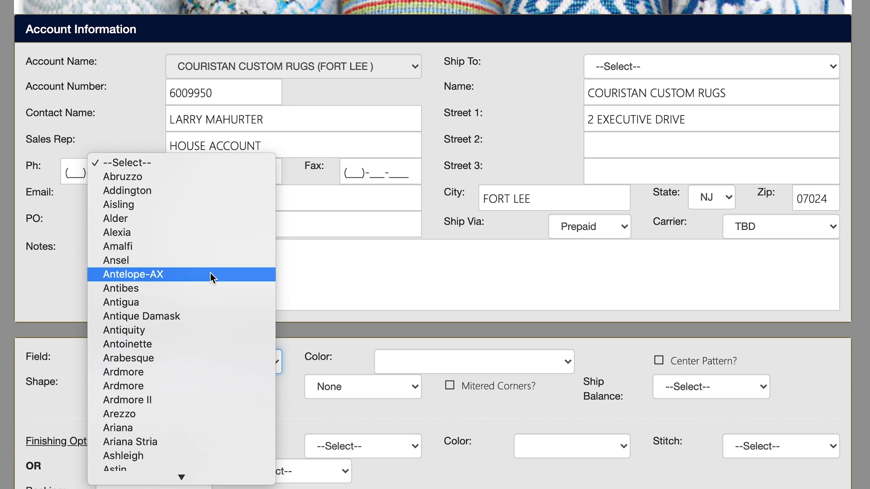
scroll(208, 470, down, 5)
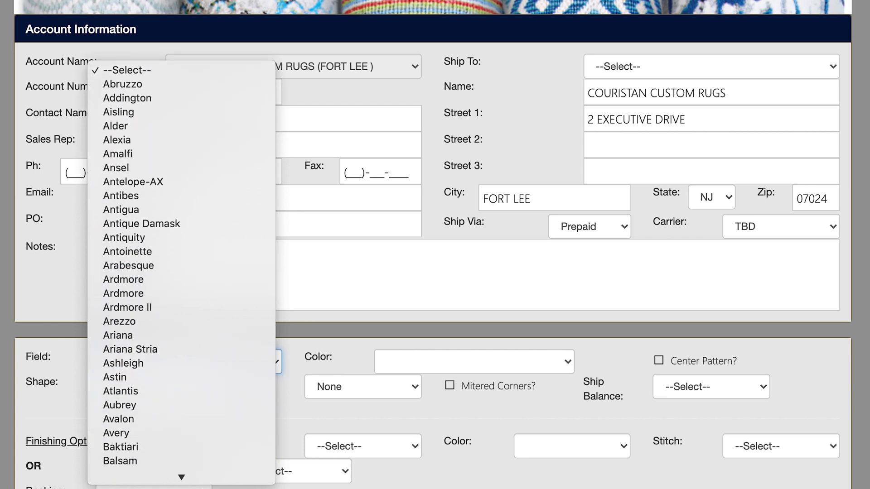
click(285, 383)
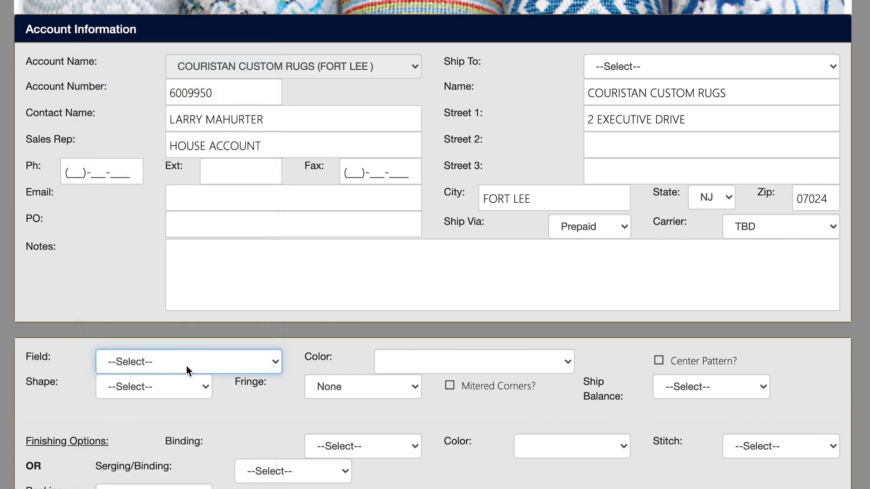
text(ant)
key(Tab)
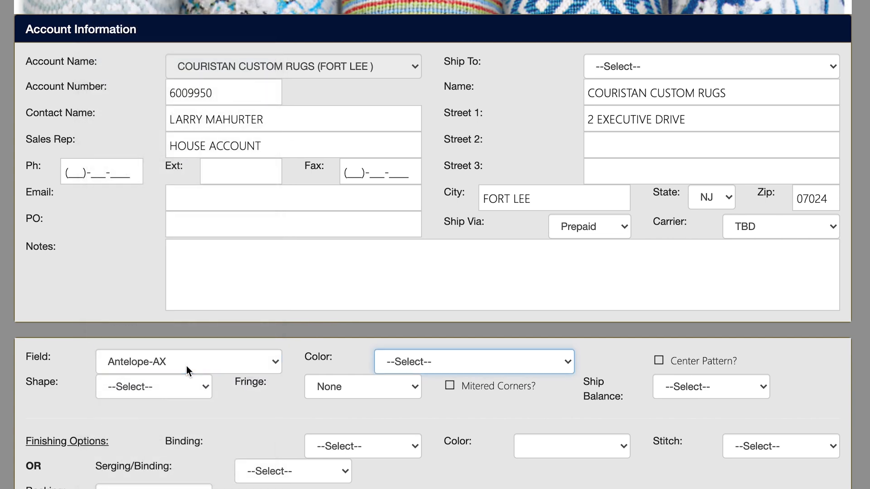
click(266, 365)
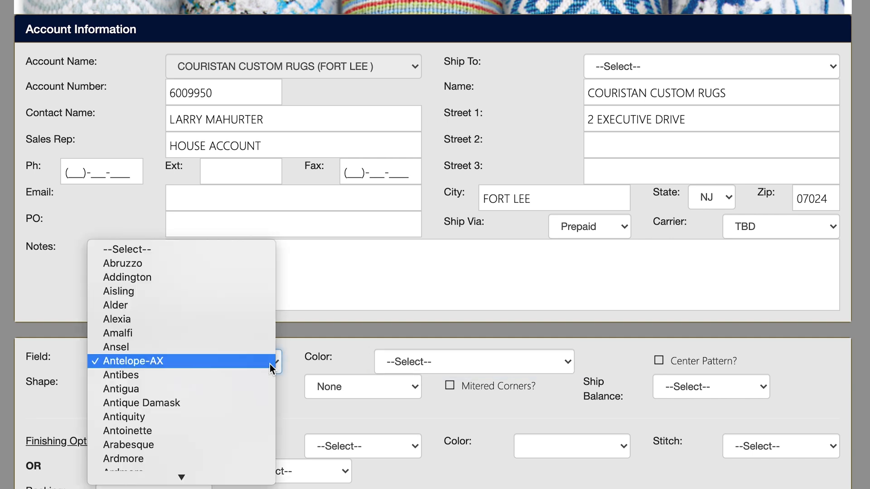
click(203, 382)
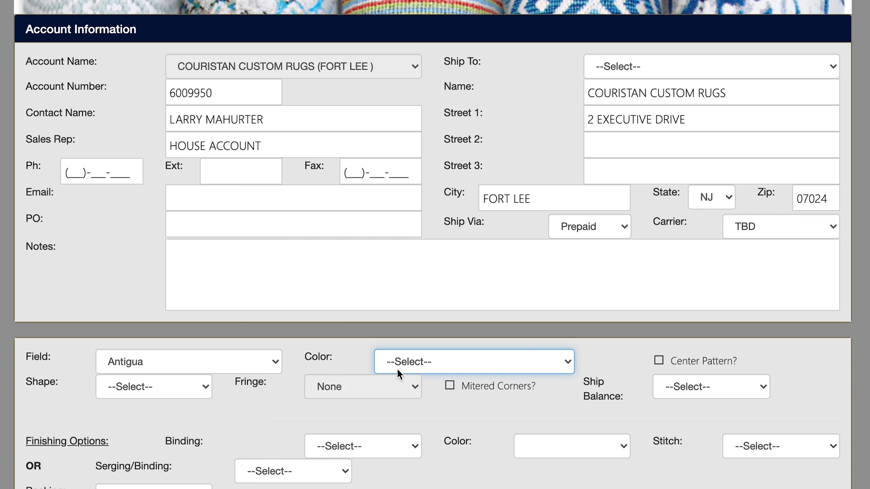
Step: Set the field color to PEWTER and turn on Center Pattern
click(567, 365)
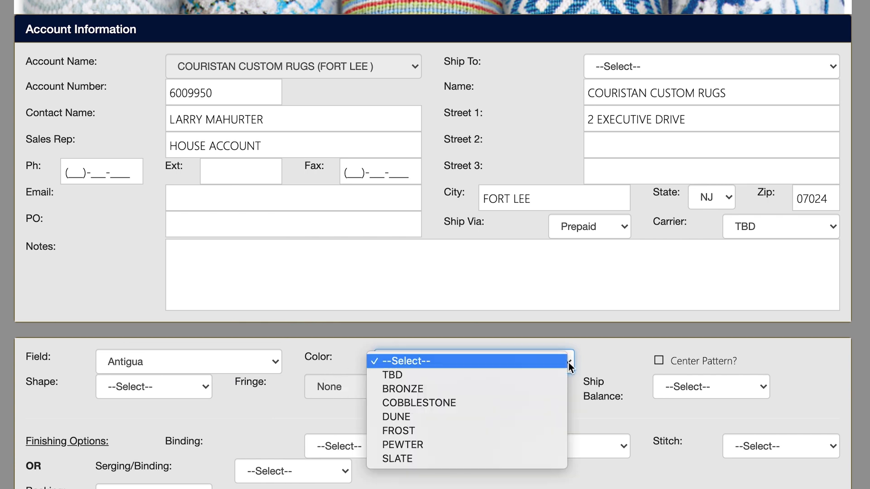
click(491, 442)
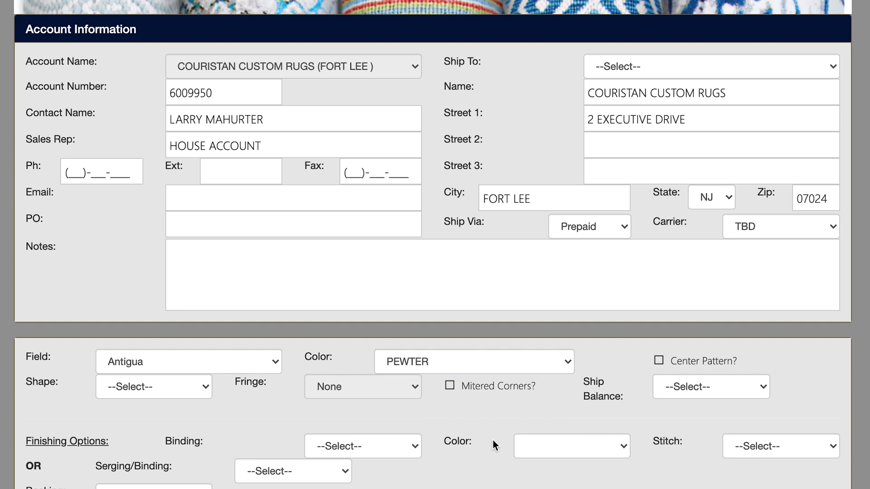
click(659, 360)
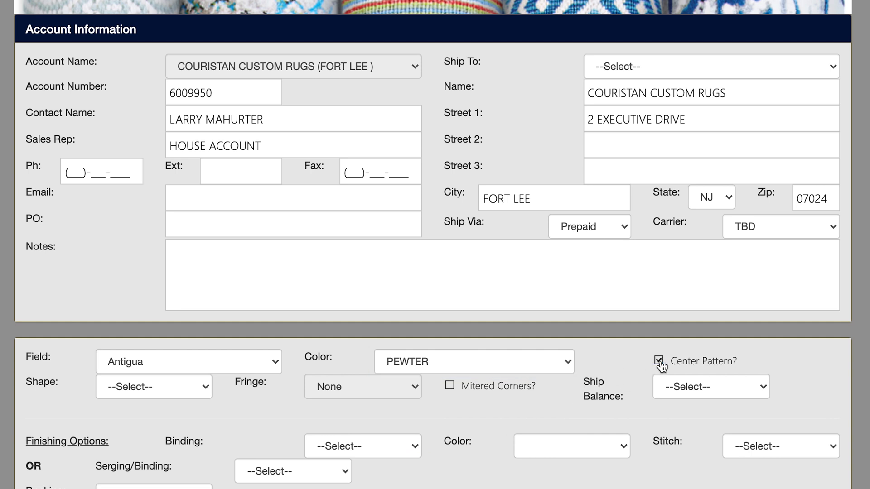
Step: Set the shape to Rectangle and Ship Balance to Yes
click(208, 387)
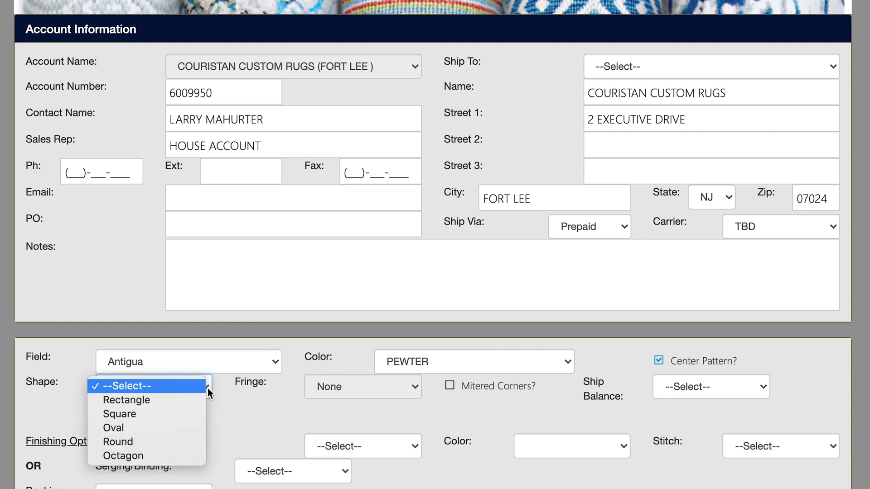
click(200, 400)
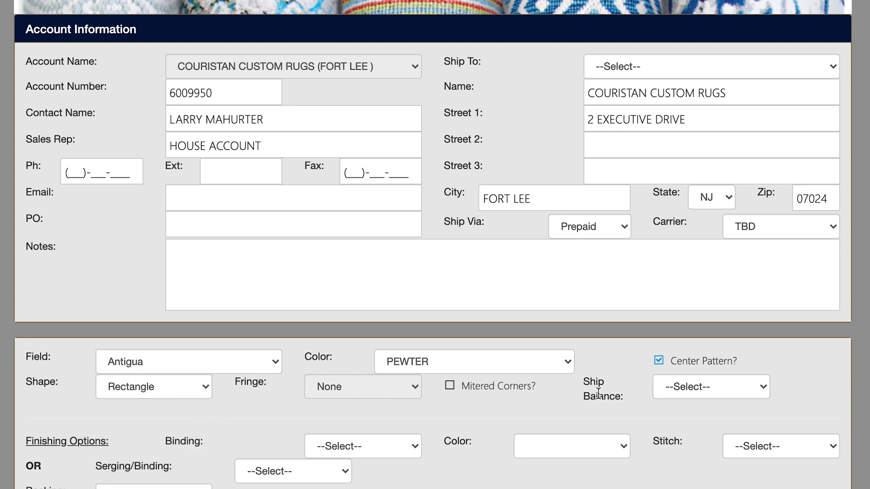
click(765, 384)
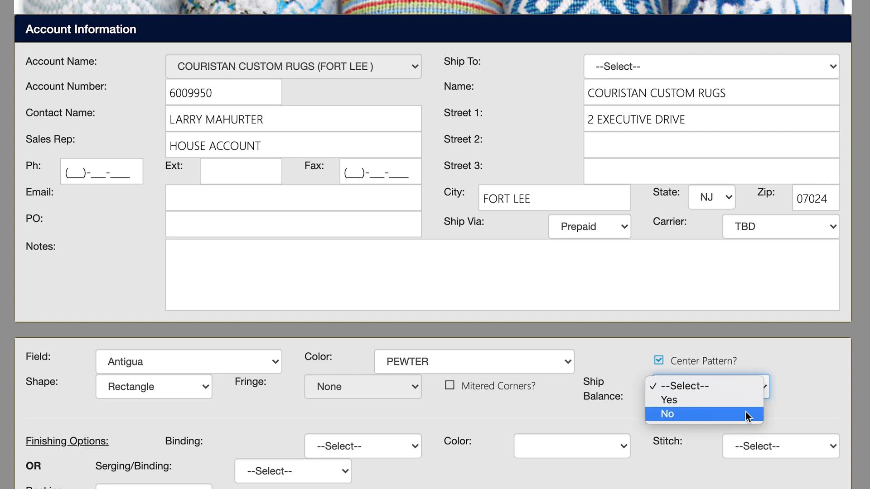
click(745, 399)
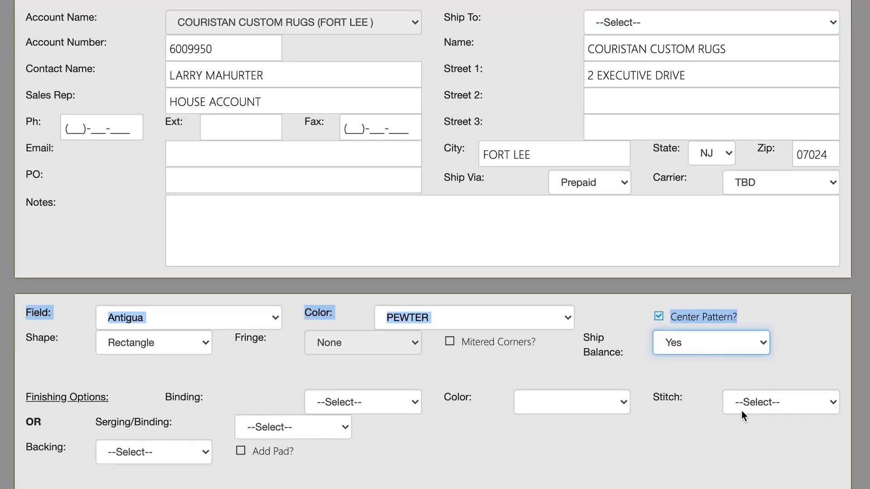
Step: Set serging to Machine Serging-Synthetic (Outdoor Only) and the backing to Outdoor Living Cushion
scroll(742, 410, up, 1)
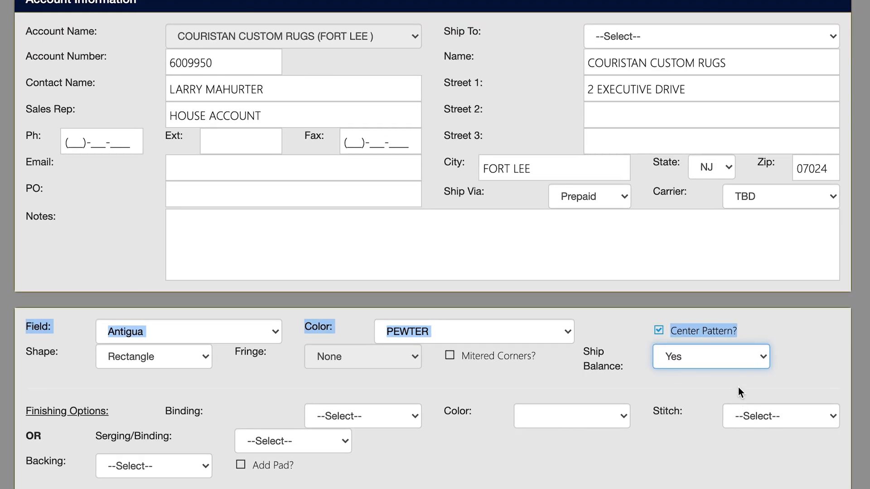
scroll(738, 389, down, 6)
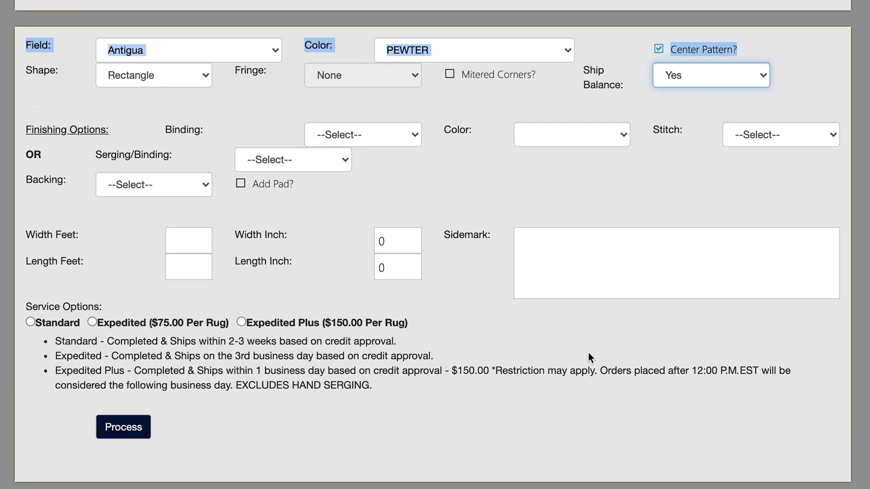
click(345, 166)
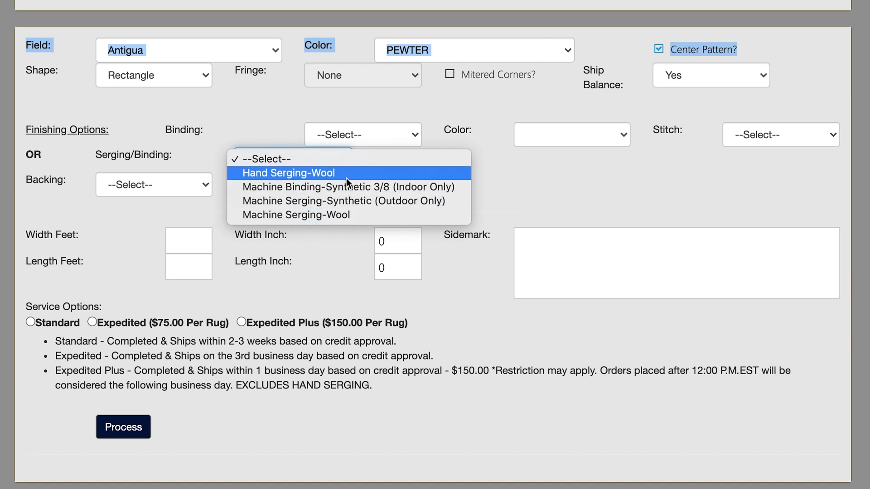
click(341, 201)
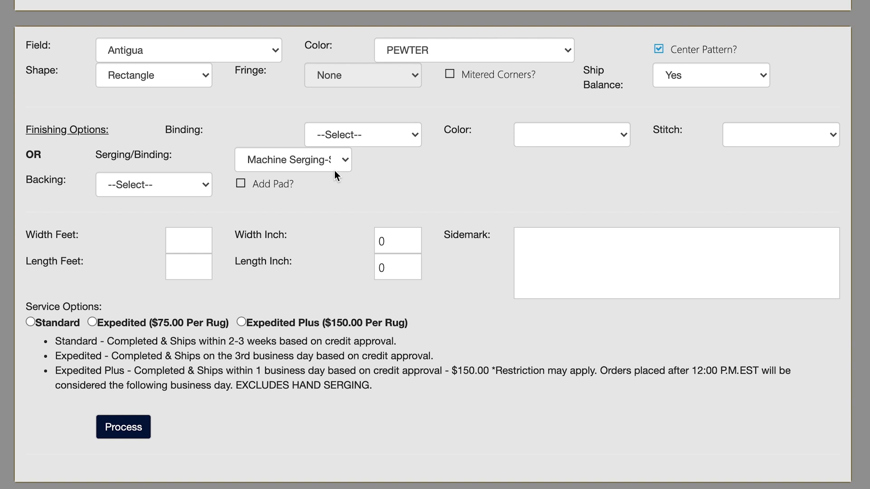
click(207, 185)
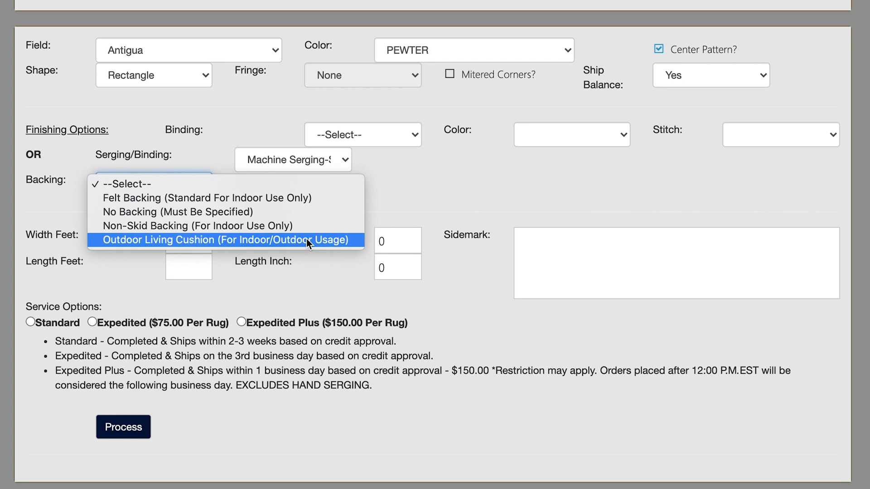
click(306, 240)
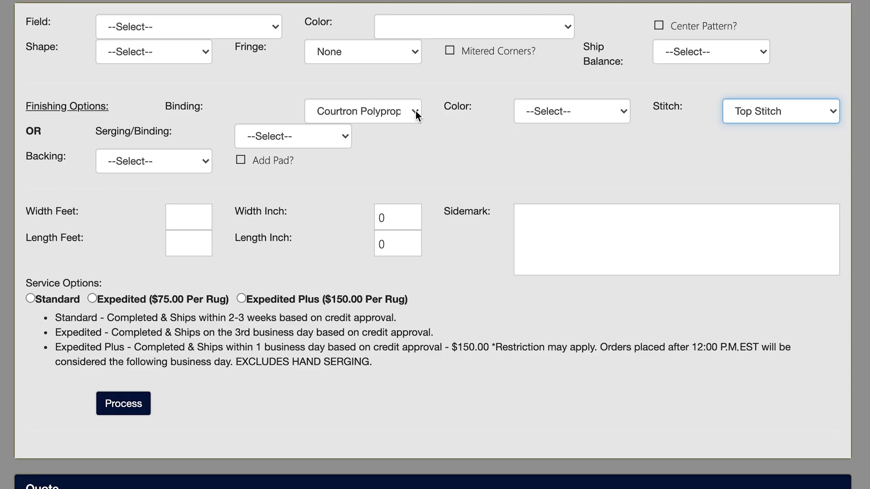
Step: Examine the available binding, stitch and serging options
click(415, 110)
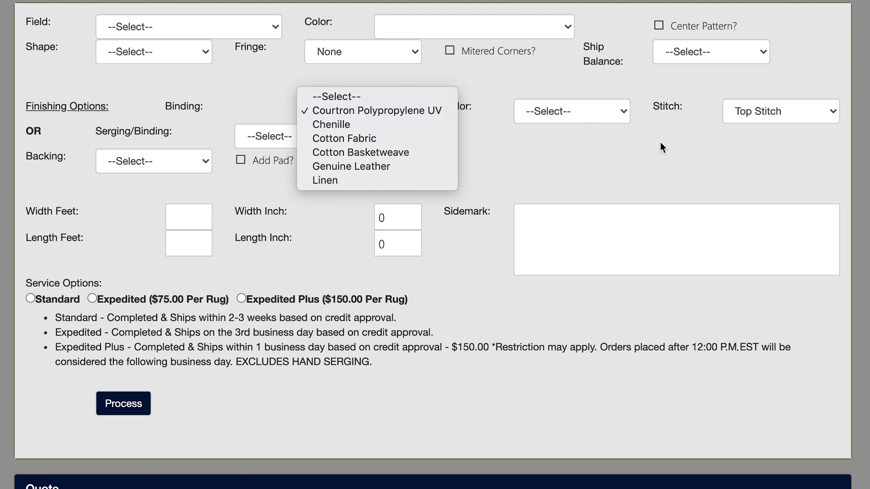
click(831, 110)
click(831, 110)
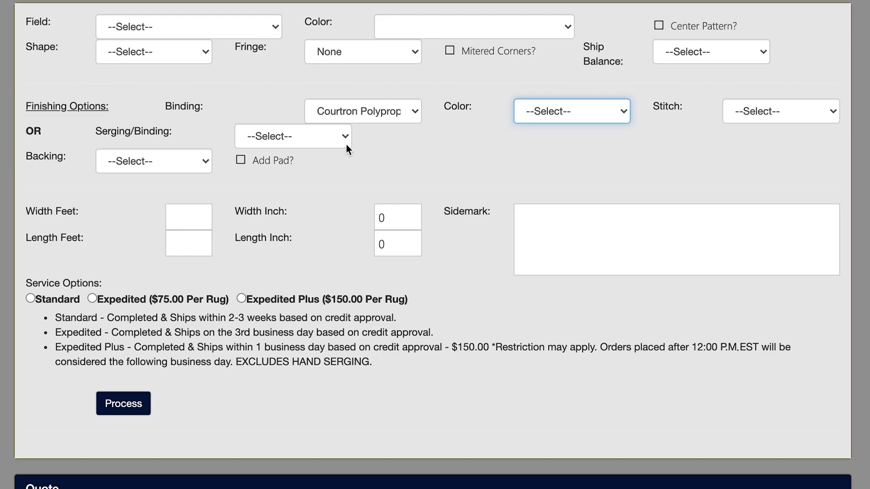
click(347, 136)
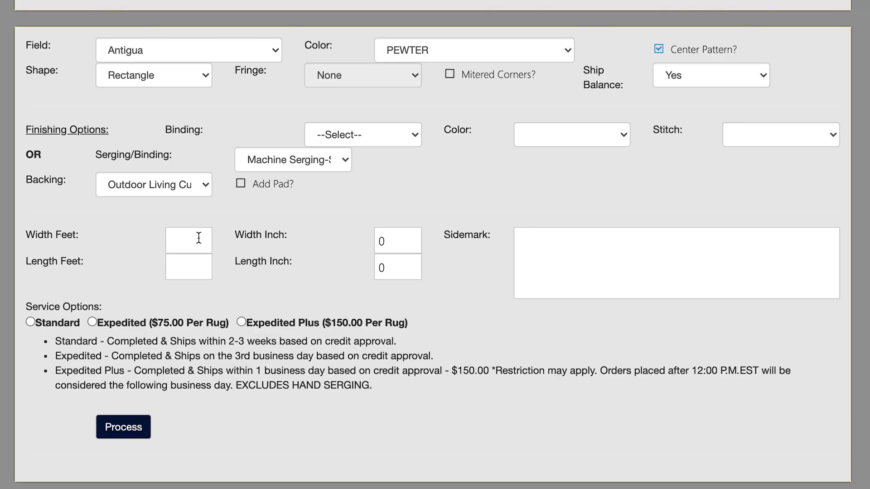
Step: Enter the rug size as 9 ft 6 in wide by 11 ft 9 in long
click(202, 240)
text(9)
key(Tab)
text(6)
key(Tab)
text(11)
key(Tab)
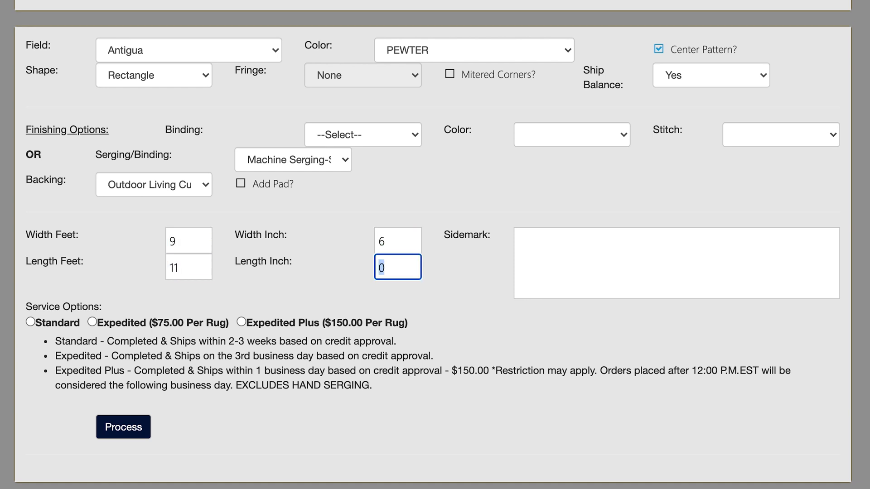
text(9)
Step: Enter the sidemark MATCH SERGE COLOR PEWTER
click(541, 248)
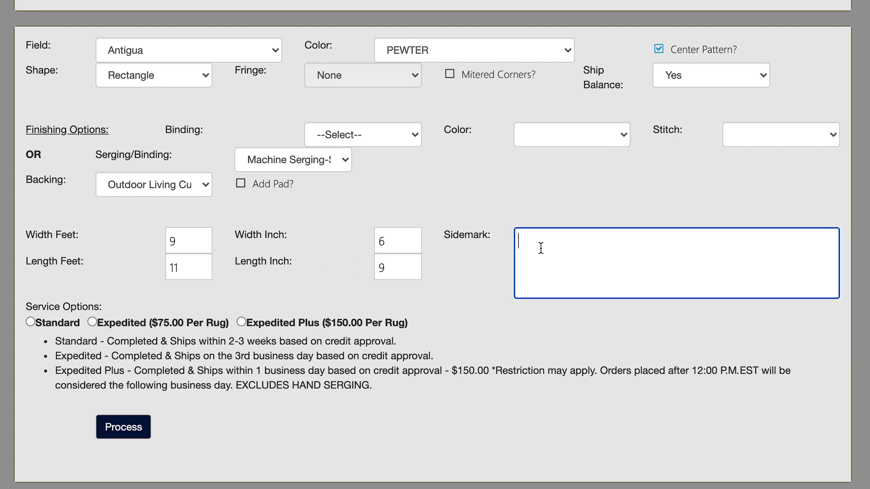
text(MATCH SERGE COLOR PEW)
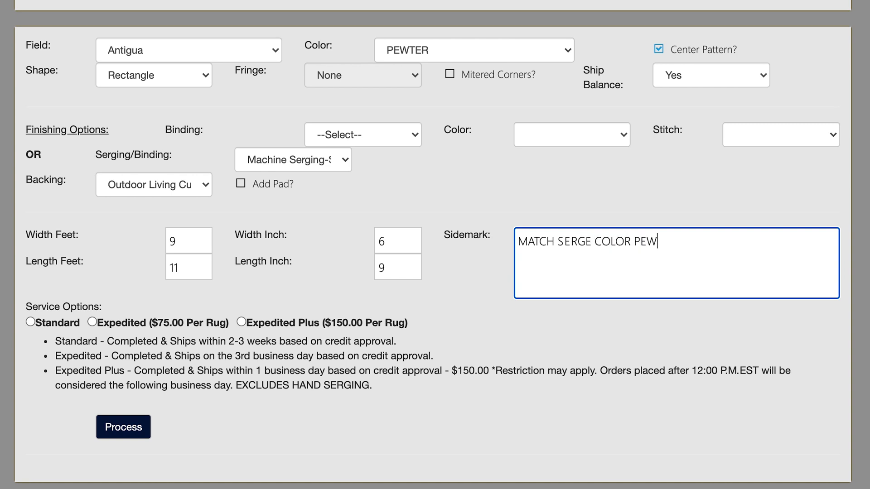
text(TER)
Step: Choose the Standard service option and process the rug configuration
click(34, 321)
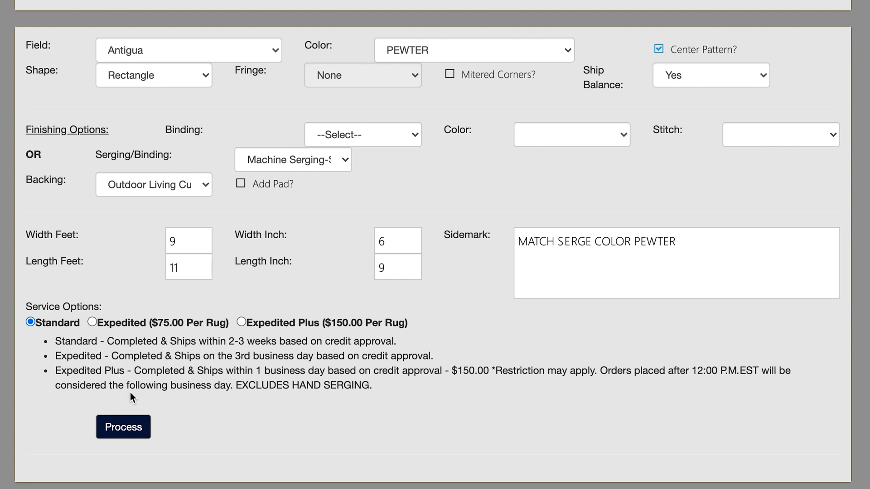
click(138, 431)
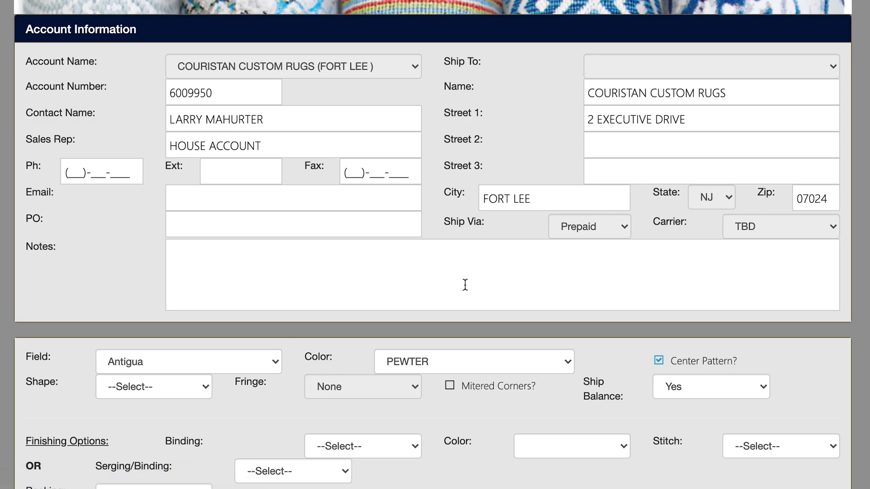
Step: Add the processed rug line to the quote
scroll(465, 285, down, 9)
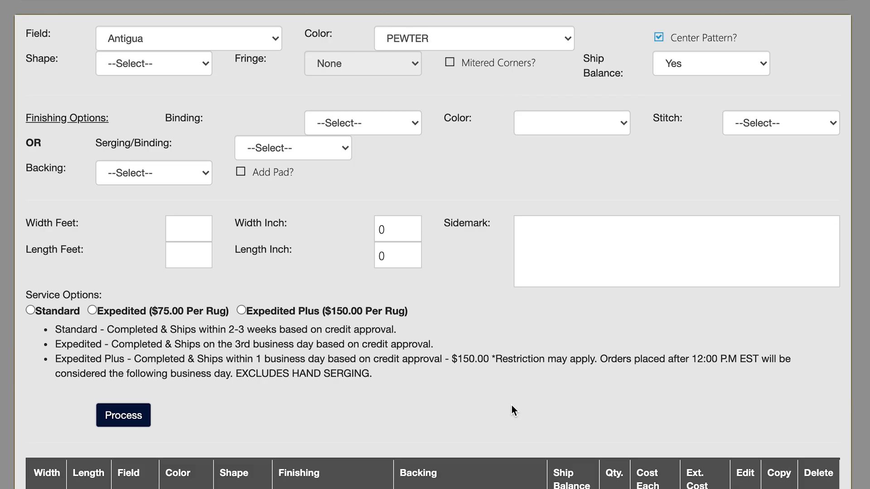
scroll(512, 406, down, 4)
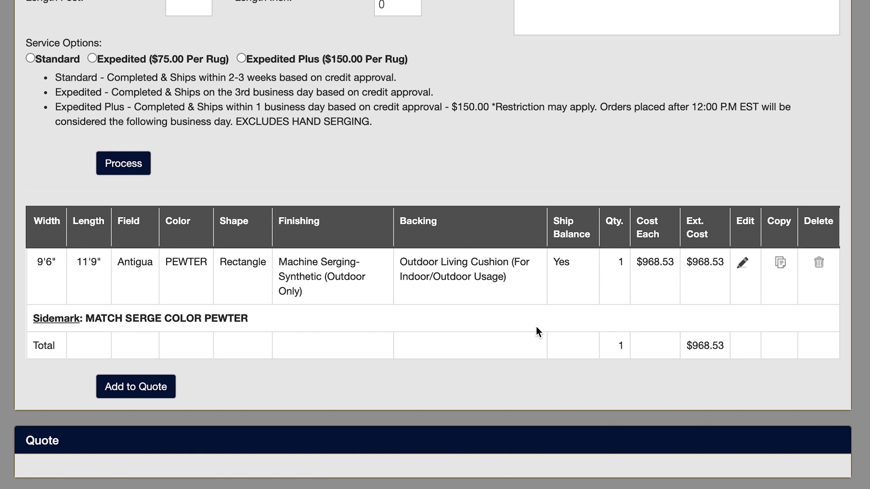
click(159, 389)
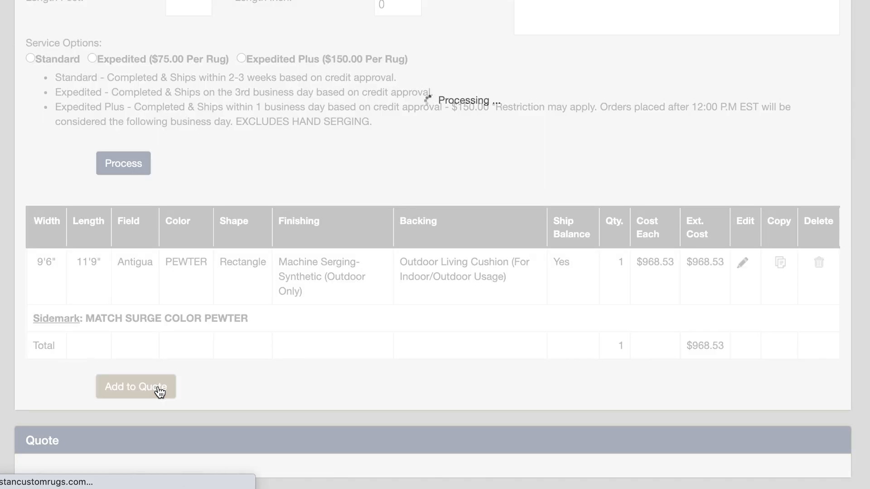
Step: Finish the quote and review the generated quote document
scroll(435, 303, down, 7)
scroll(436, 304, down, 7)
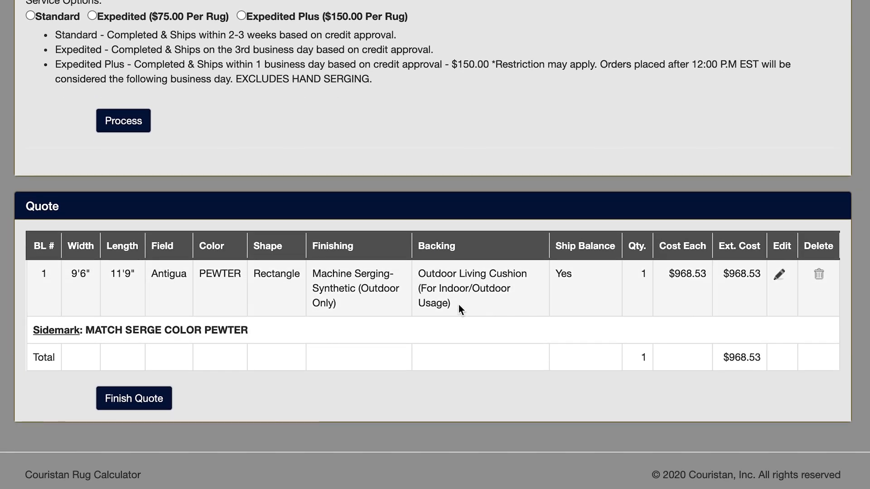
click(141, 402)
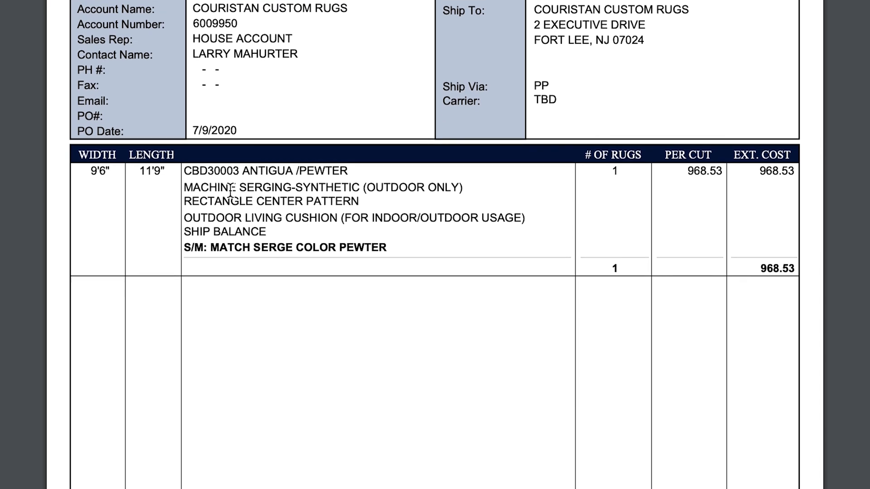
scroll(321, 243, down, 5)
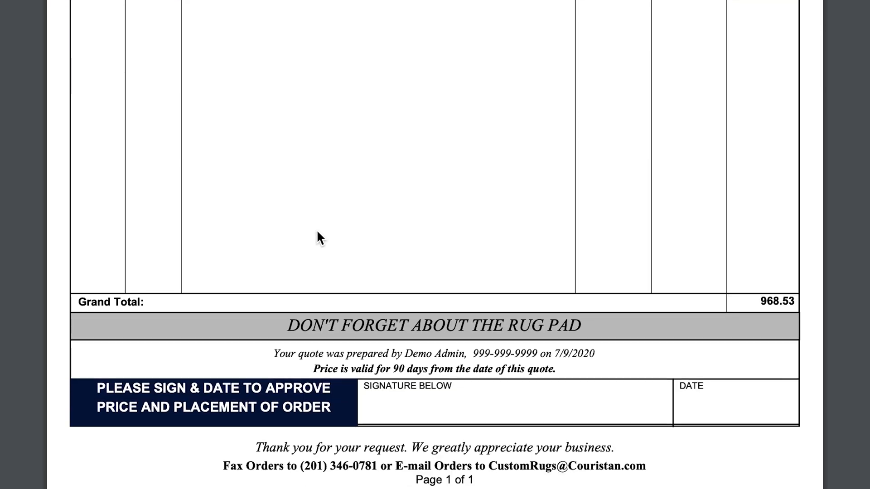
scroll(318, 232, down, 1)
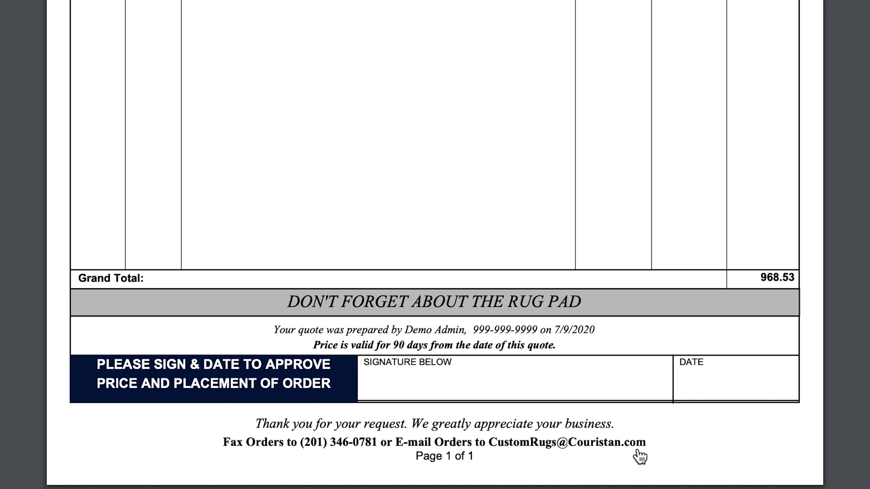
scroll(467, 85, up, 10)
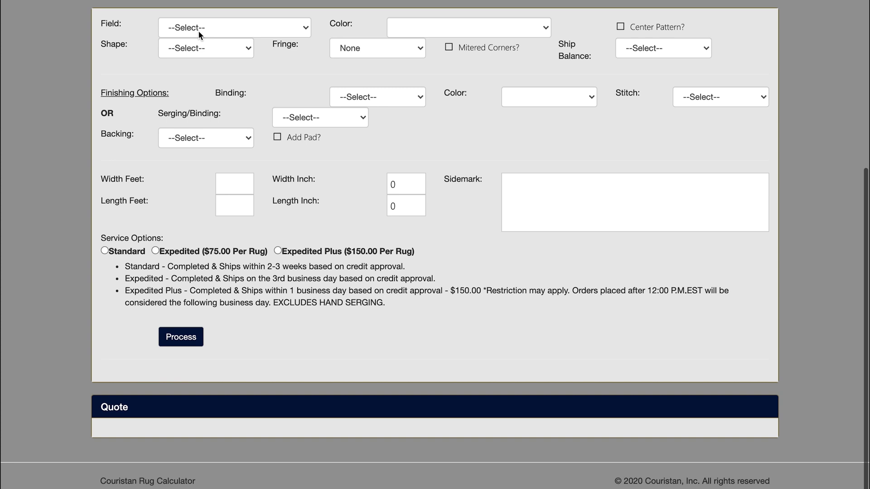
Step: Start a new rug with the Sweet Treats field in the BLUE CURRANT color
click(237, 26)
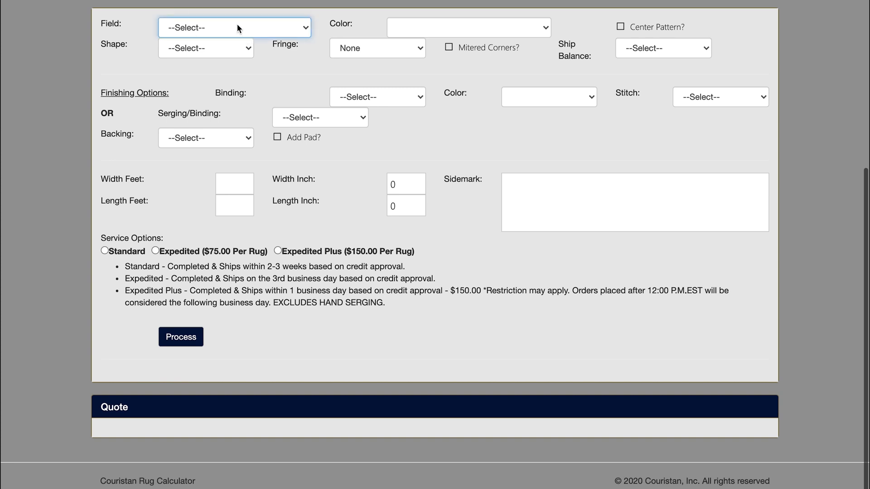
click(174, 30)
scroll(173, 26, down, 20)
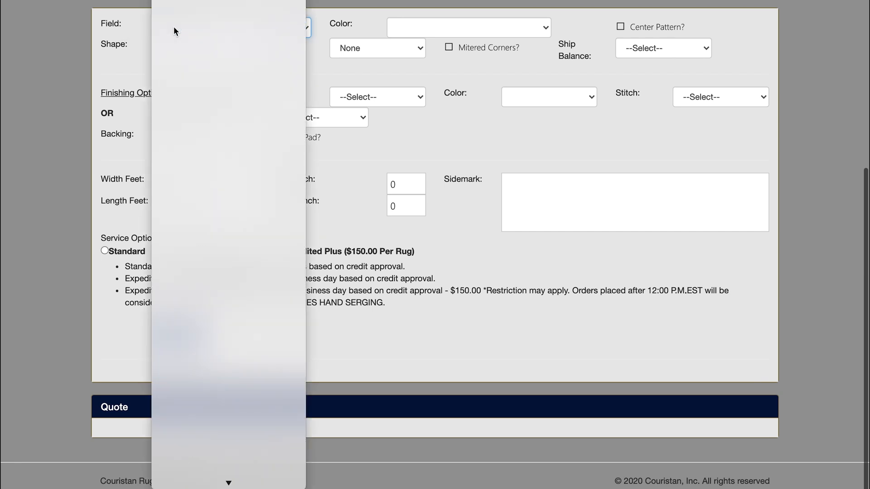
click(188, 472)
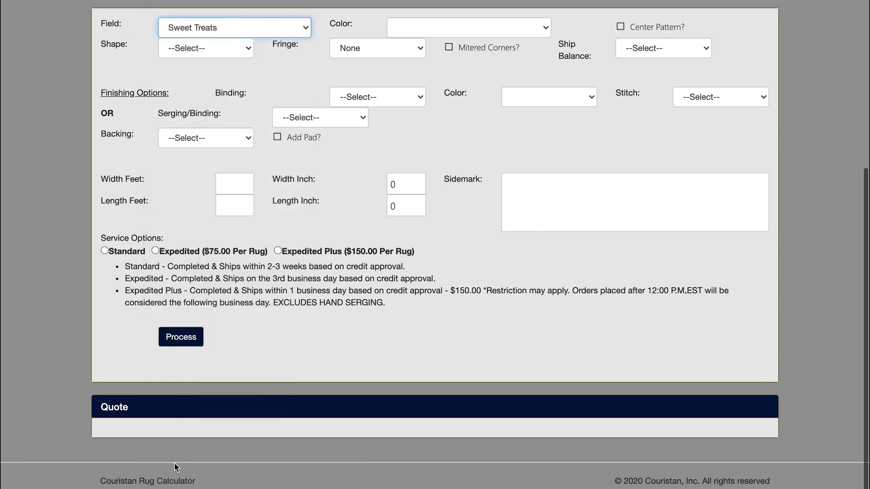
scroll(362, 401, down, 6)
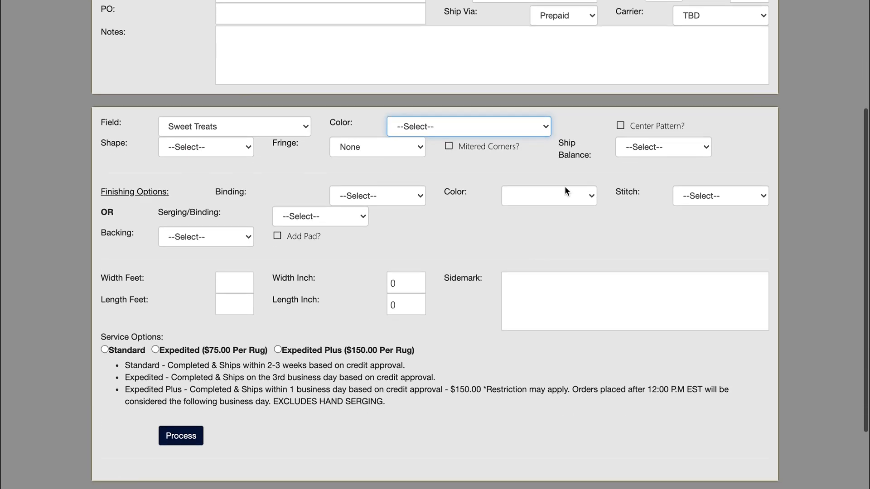
click(546, 126)
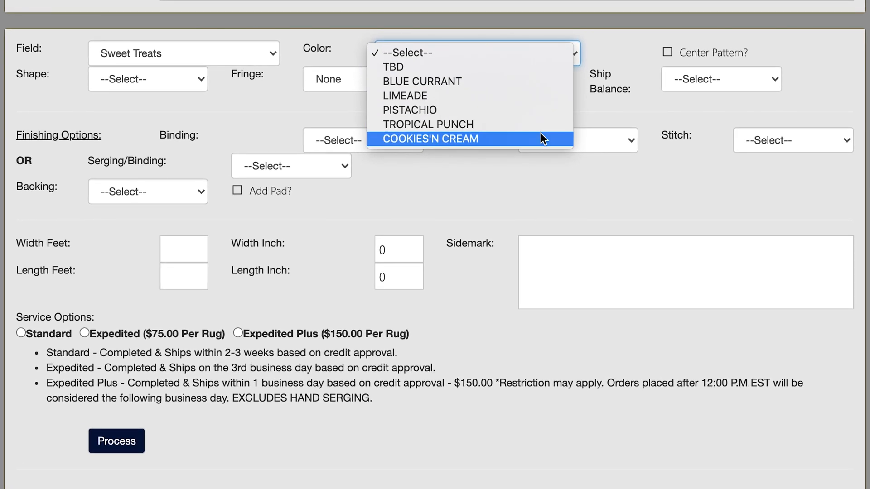
click(531, 85)
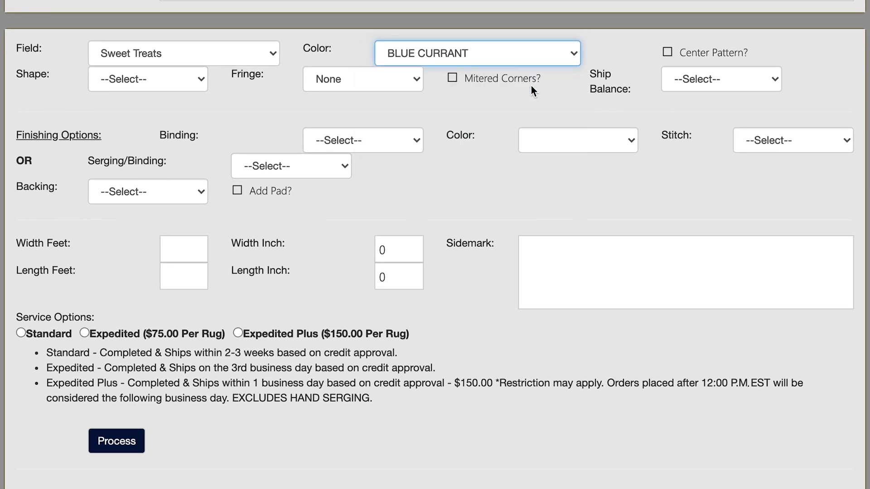
Step: Enable Center Pattern and set the rug shape to Square
click(670, 54)
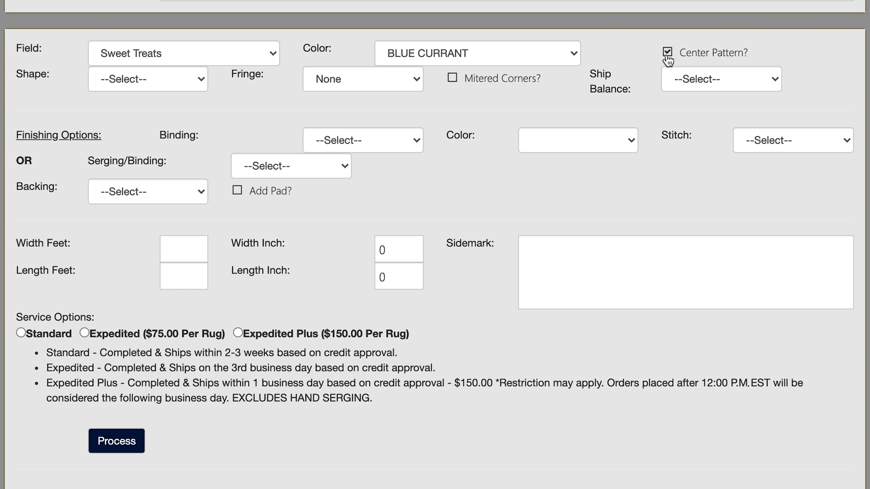
click(201, 81)
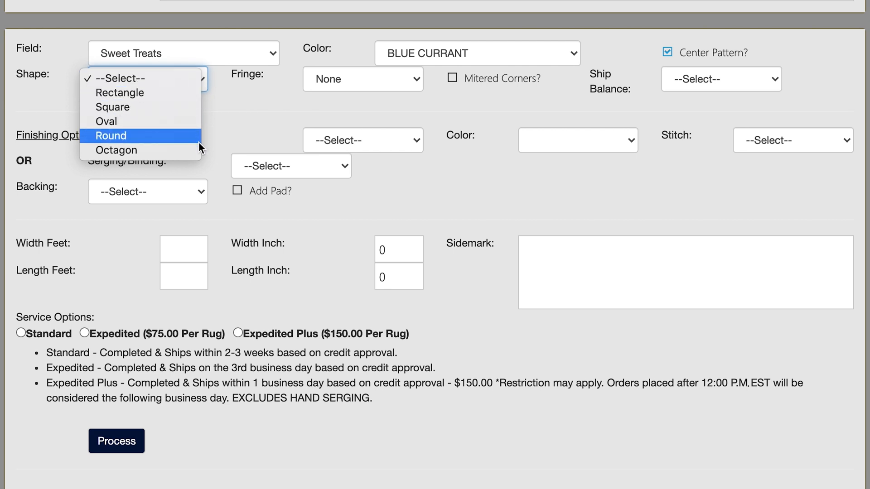
click(187, 107)
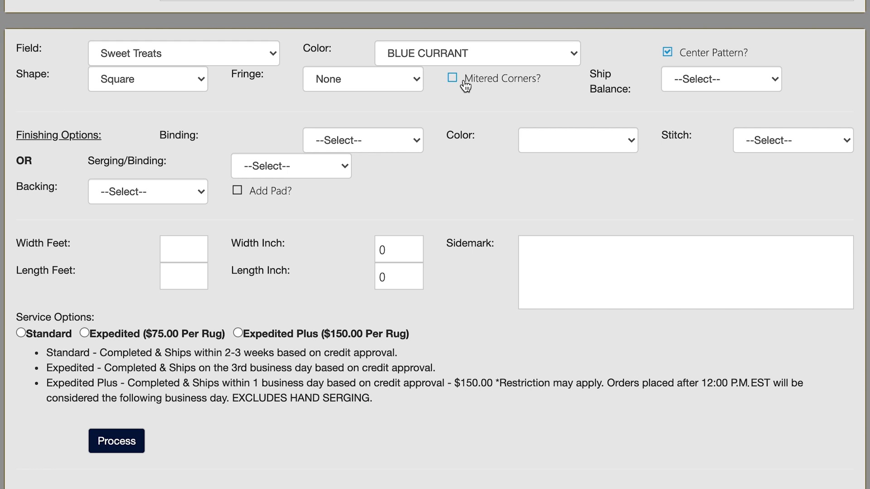
Step: Set the Ship Balance option to No
click(770, 80)
click(749, 97)
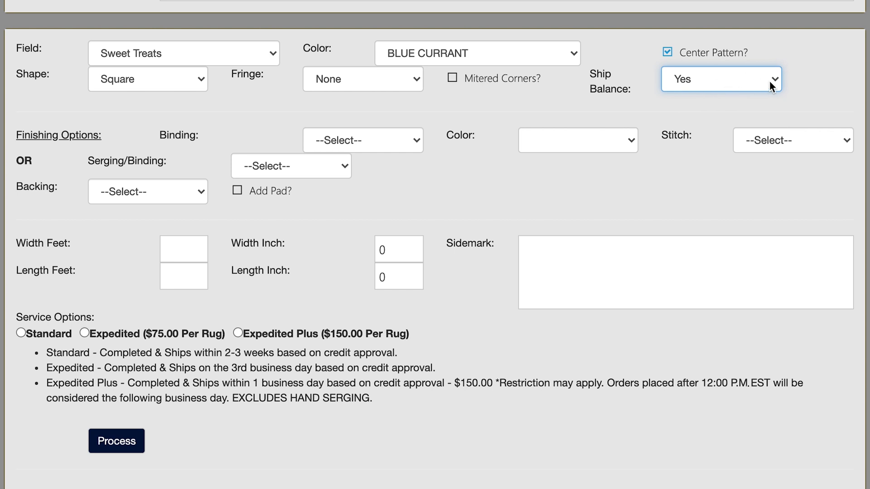
click(774, 79)
click(765, 90)
Step: Choose Machine Serging-Wool finishing and No Backing (Must Be Specified) for the rug
click(344, 167)
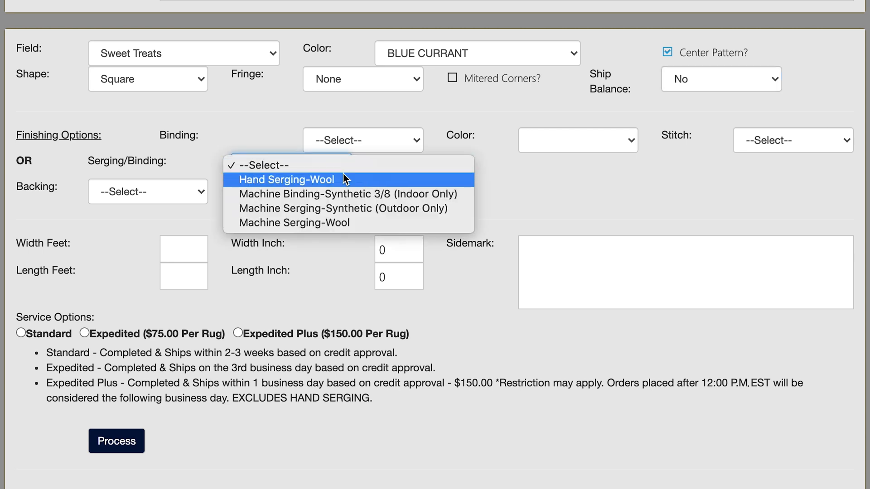
click(341, 223)
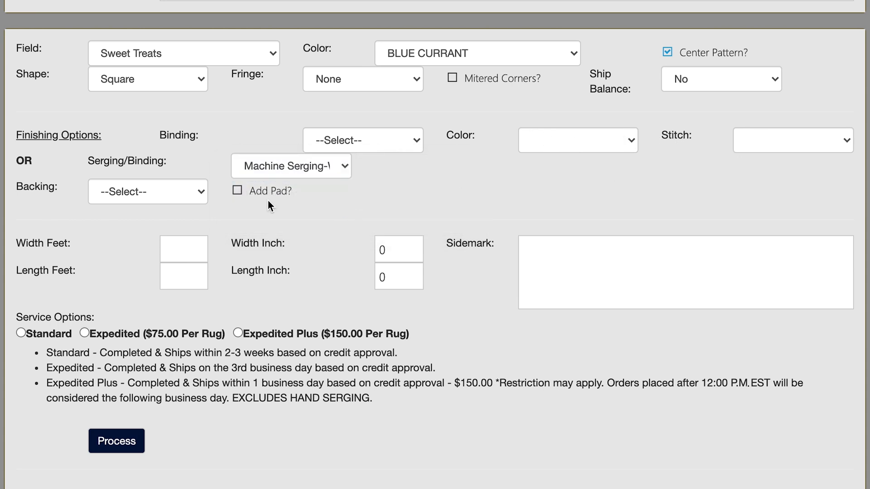
click(200, 194)
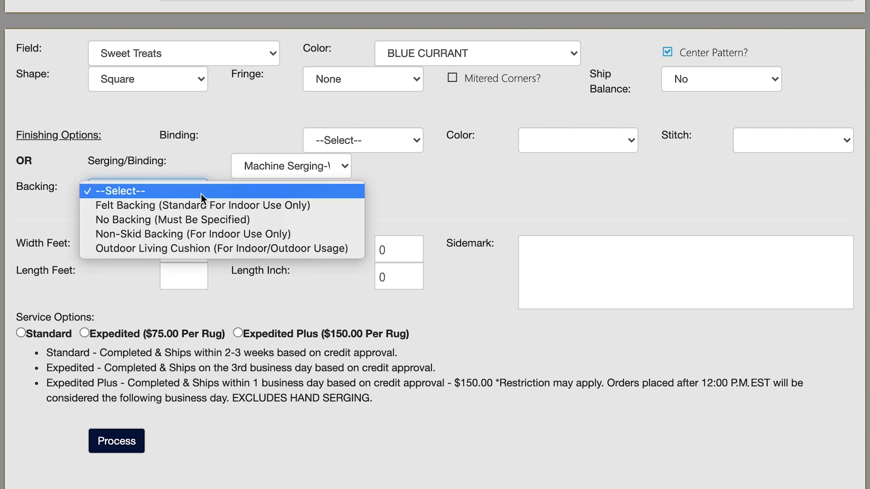
click(206, 223)
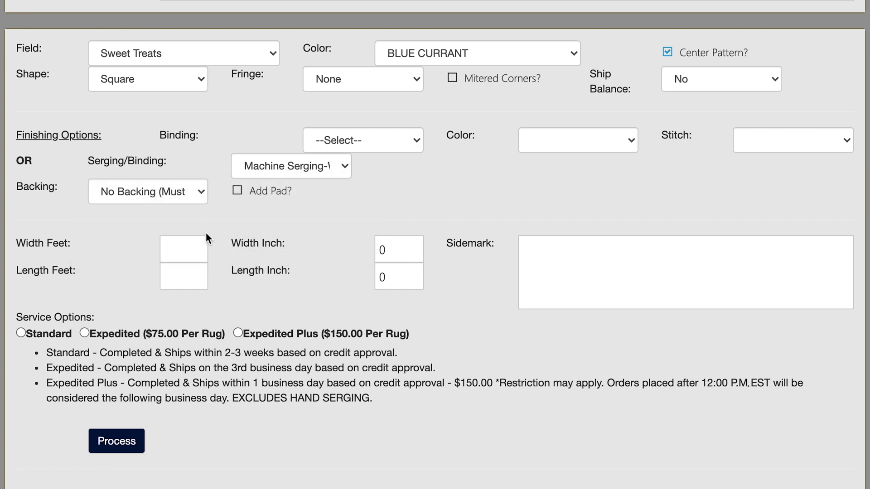
Step: Enter the rug size as 14 ft 10 in wide by 14 ft 10 in long
click(198, 248)
text(4)
key(Tab)
text(10)
key(Tab)
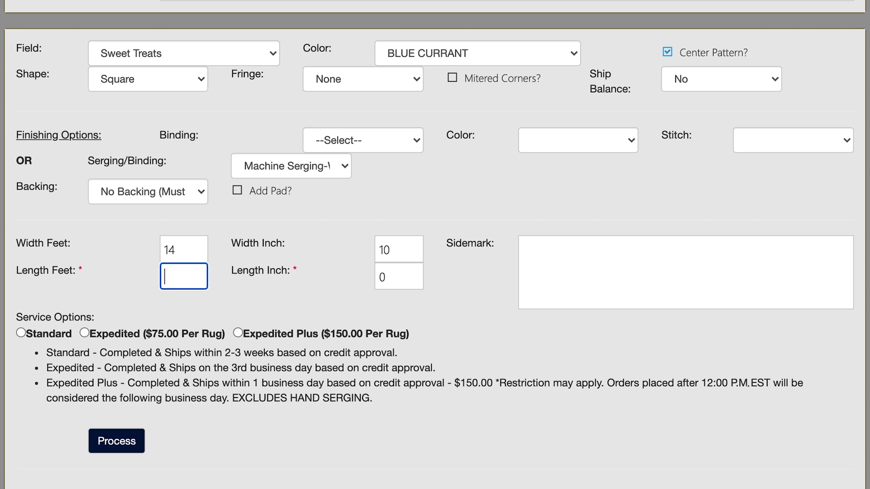
text(14)
key(Tab)
text(10)
Step: Enter a sidemark with the customer's surname followed by ': MATCH SERGE BLUE COLOR'
click(457, 319)
key(Tab)
text(JONES: )
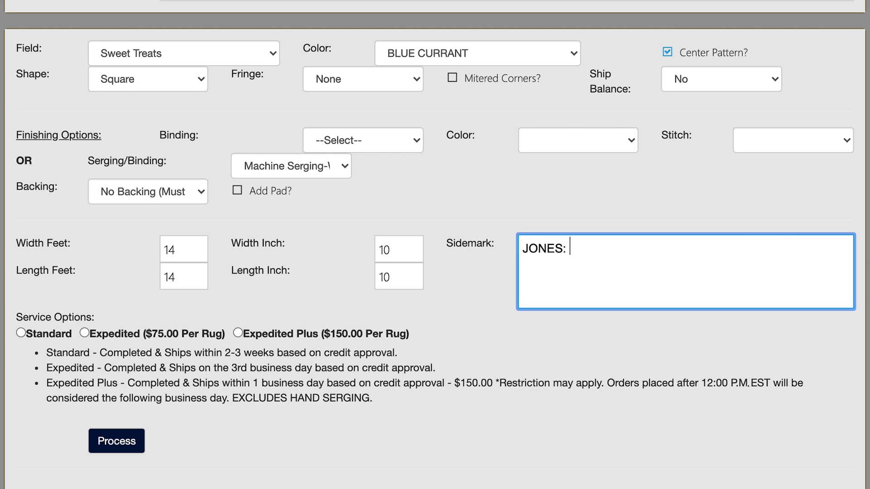
text(MATCH SERGE BLUE COLOR)
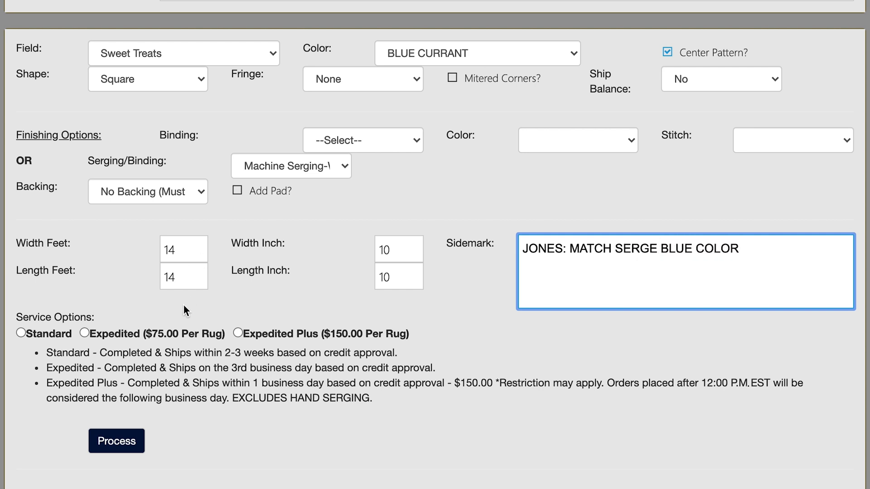
Step: Add a rug pad and process the rug configuration
click(237, 191)
click(129, 444)
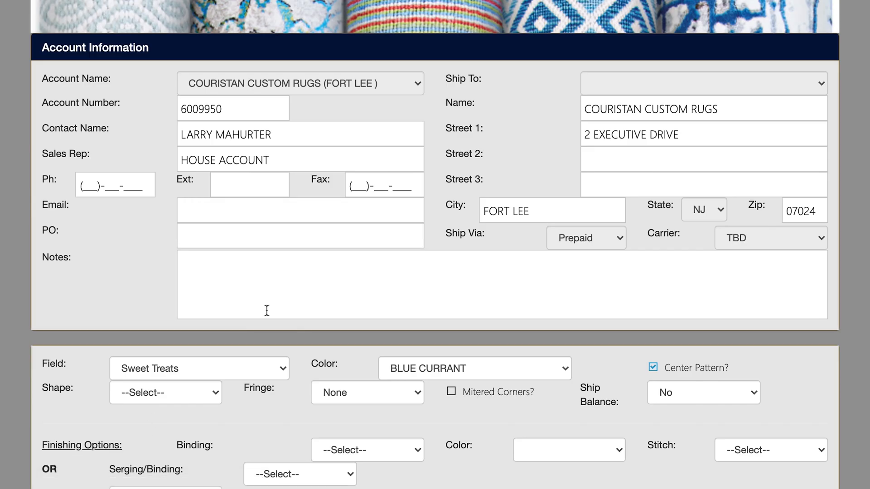
Step: Add the processed rug and pad lines to the quote and finish the quote
scroll(624, 227, down, 15)
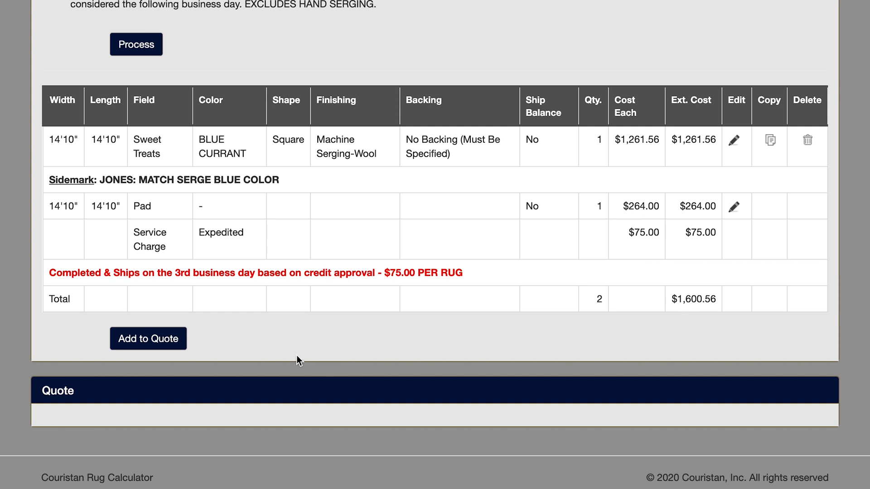
click(166, 345)
scroll(370, 305, down, 15)
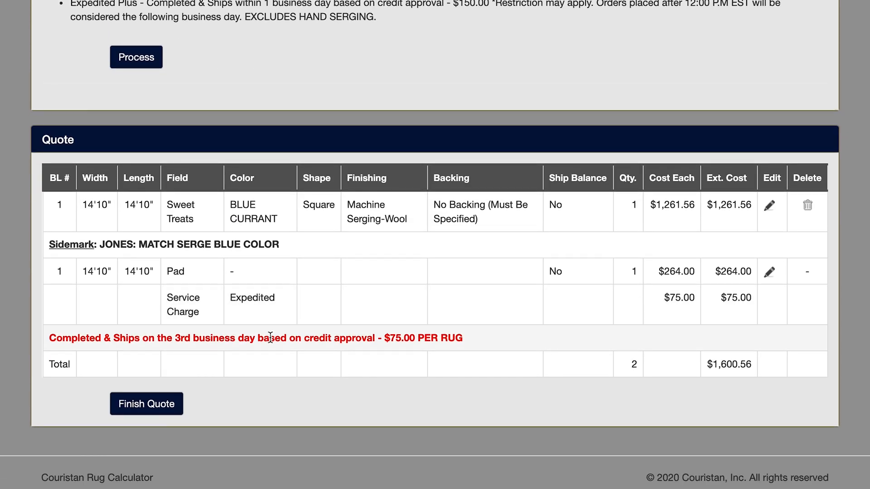
click(159, 409)
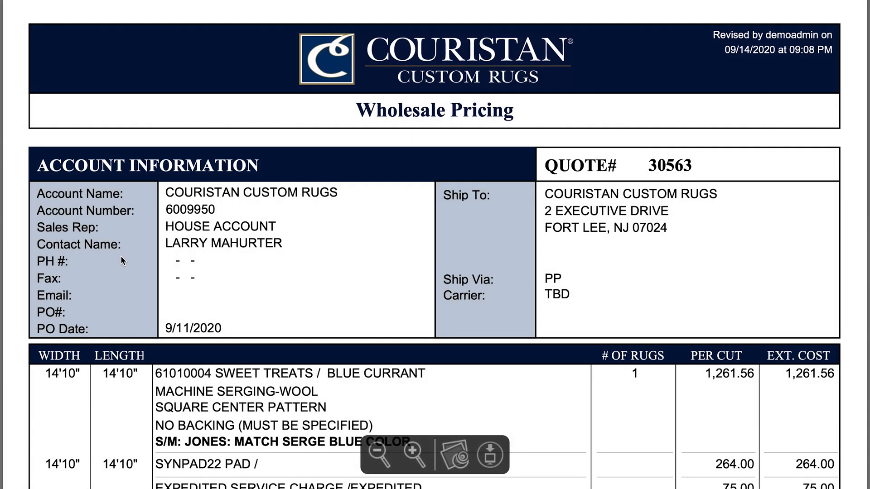
Step: Review the generated quote document down to the grand total
scroll(121, 260, down, 5)
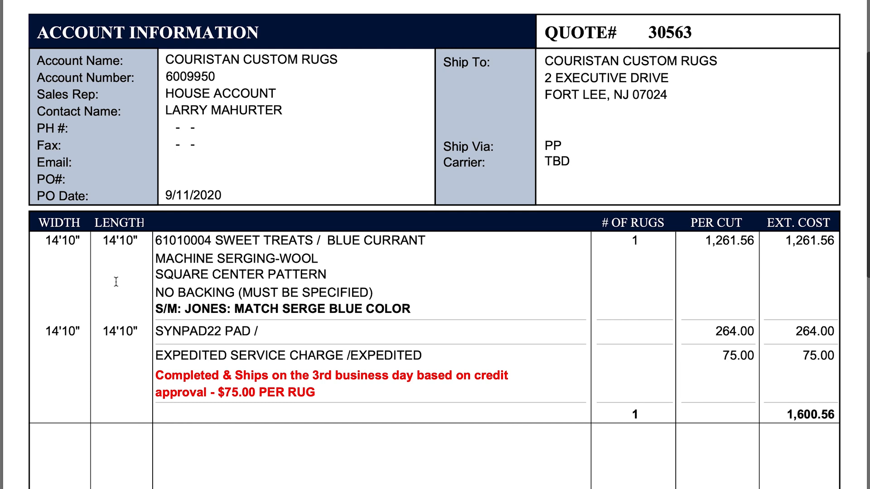
scroll(116, 282, down, 10)
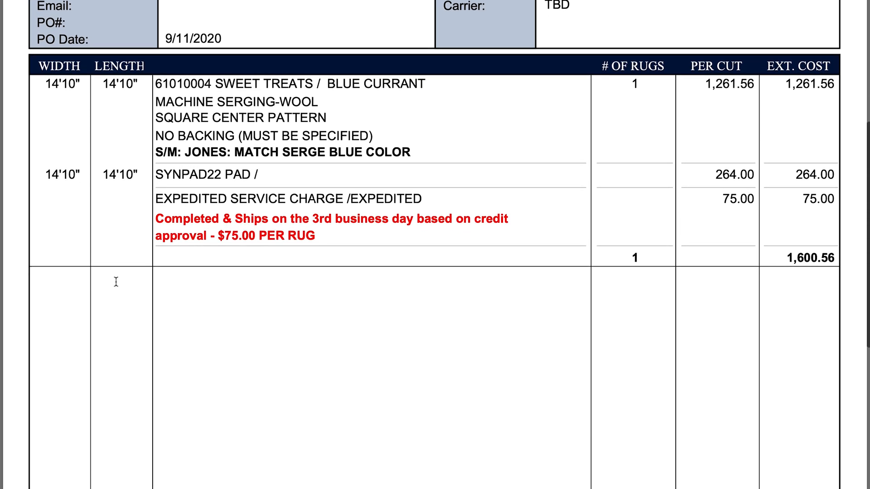
scroll(116, 282, down, 8)
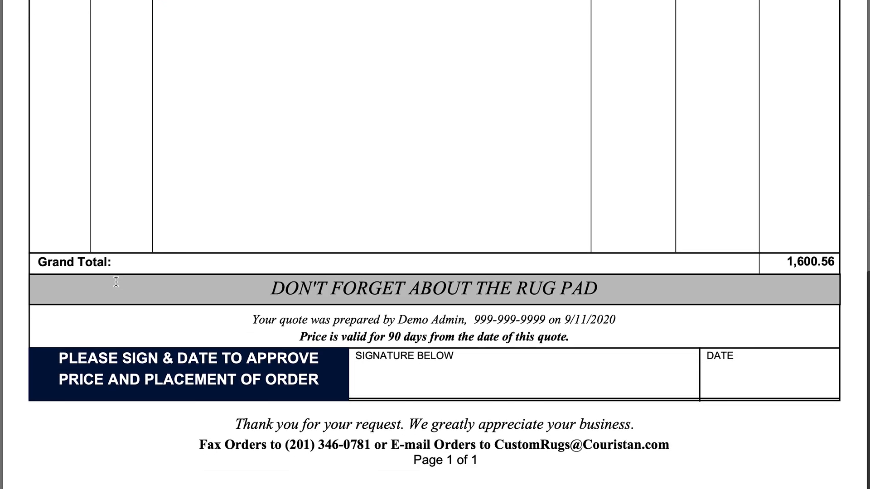
scroll(116, 281, down, 5)
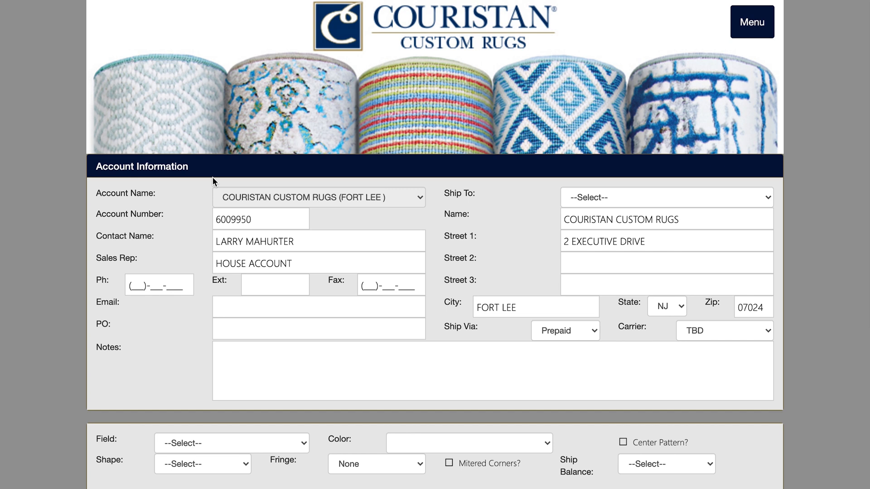
Step: Choose Hazel as the field for another new rug
scroll(213, 177, down, 6)
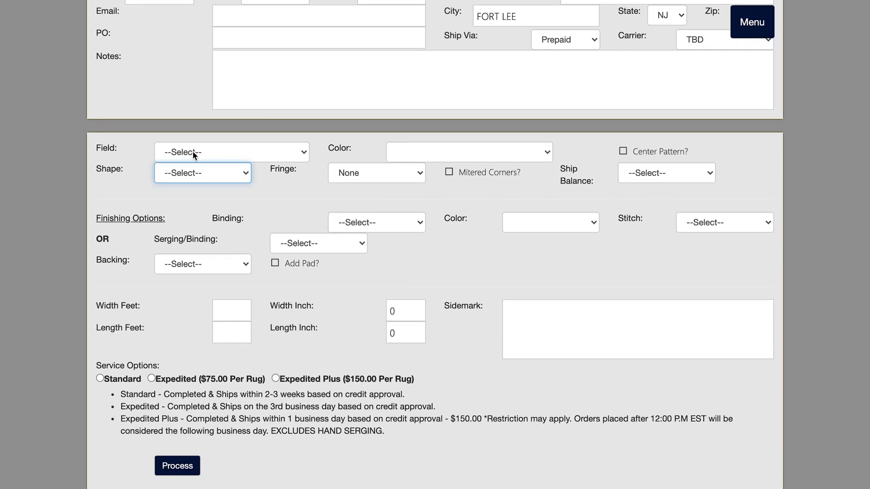
click(192, 152)
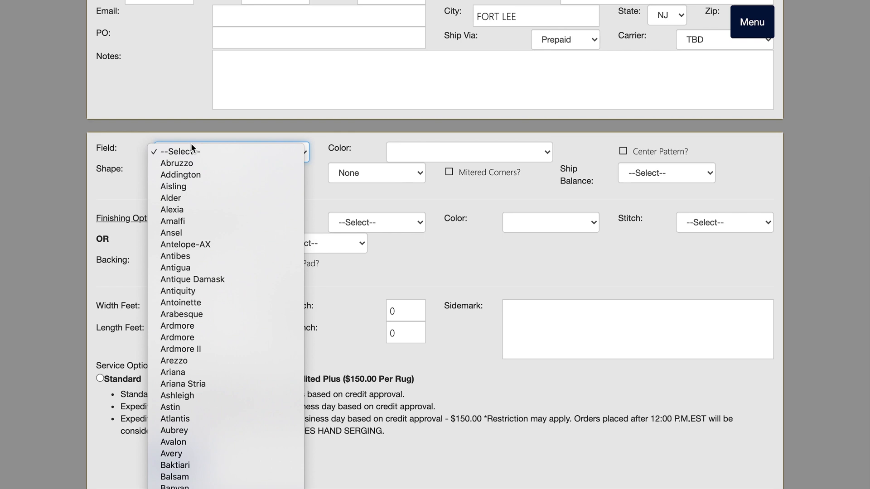
scroll(191, 144, down, 10)
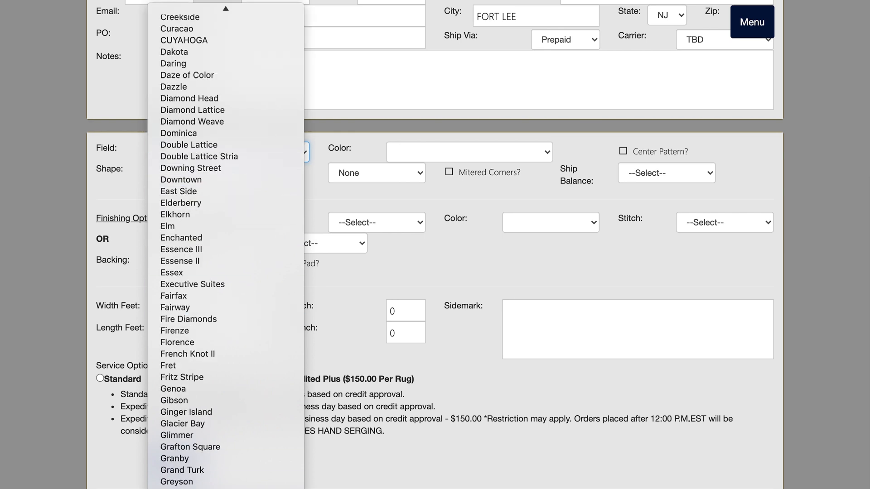
scroll(241, 344, down, 12)
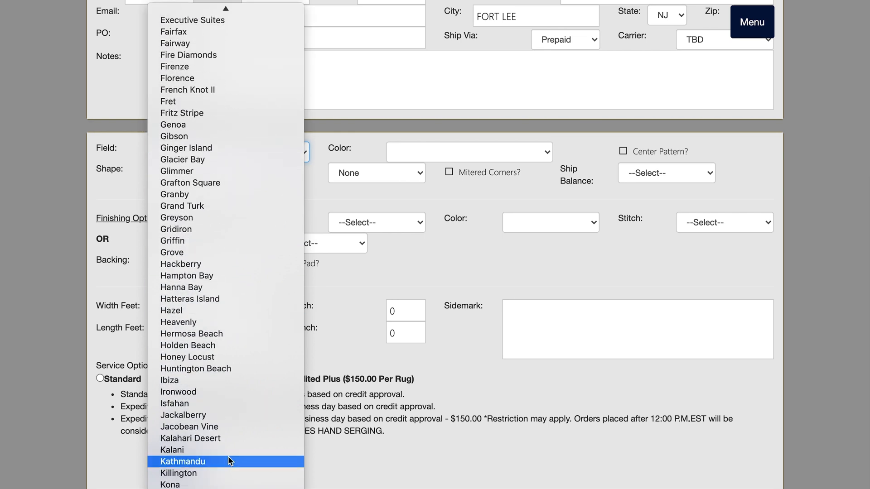
click(243, 314)
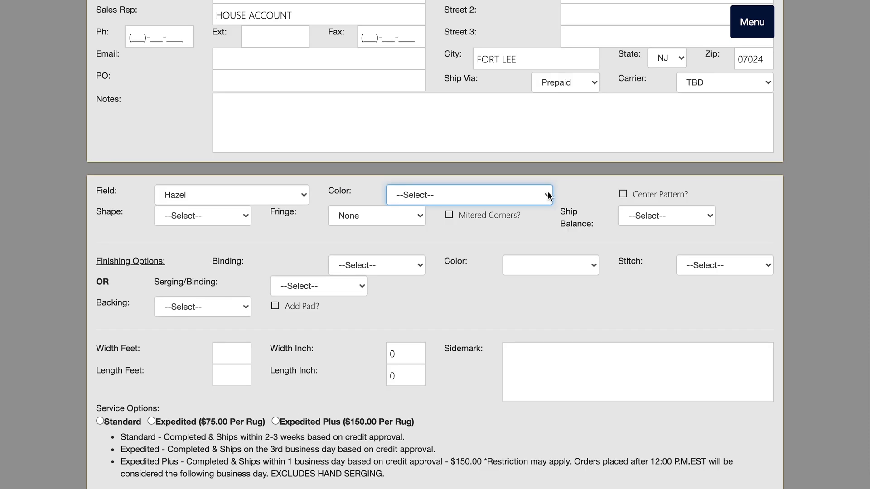
Step: Set the rug's color to FLINT GREY and enable Center Pattern
click(547, 193)
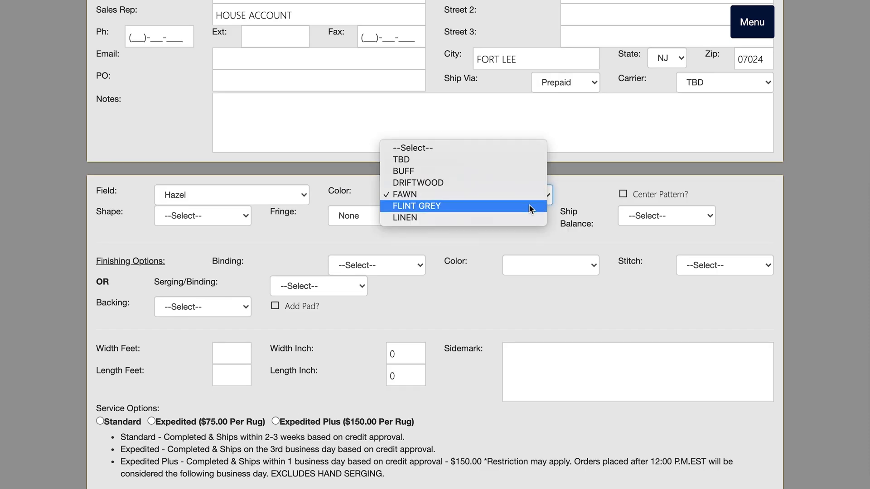
click(529, 206)
click(623, 195)
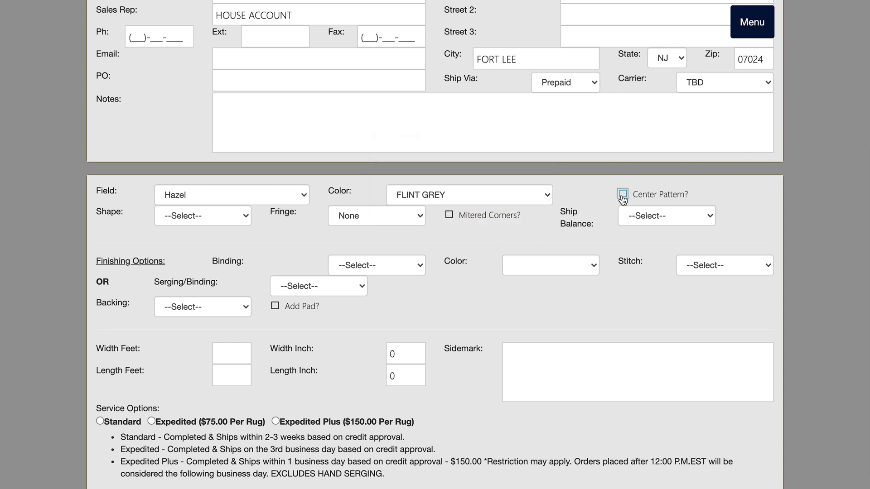
Step: Choose Rectangle as the shape and set Ship Balance to Yes
click(246, 216)
click(240, 225)
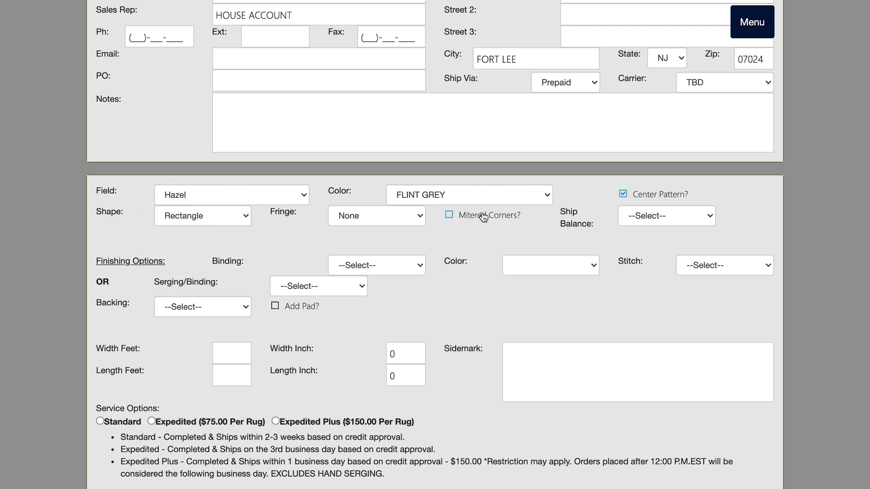
click(708, 217)
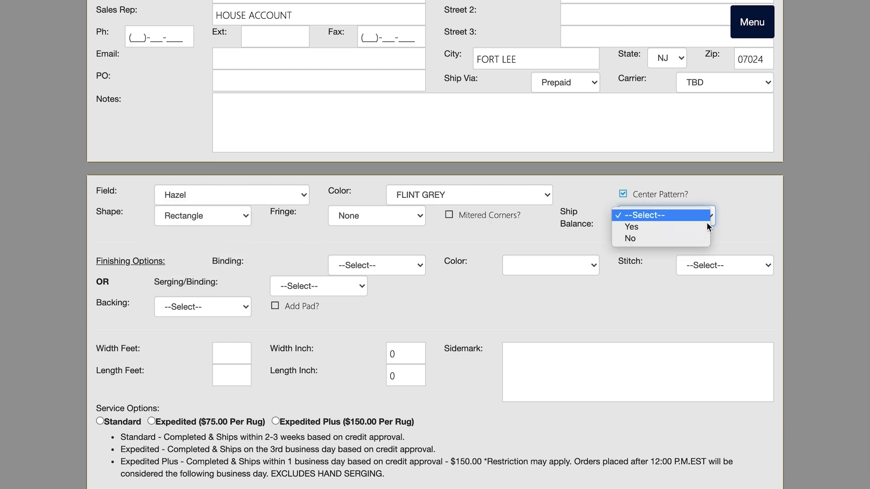
click(647, 227)
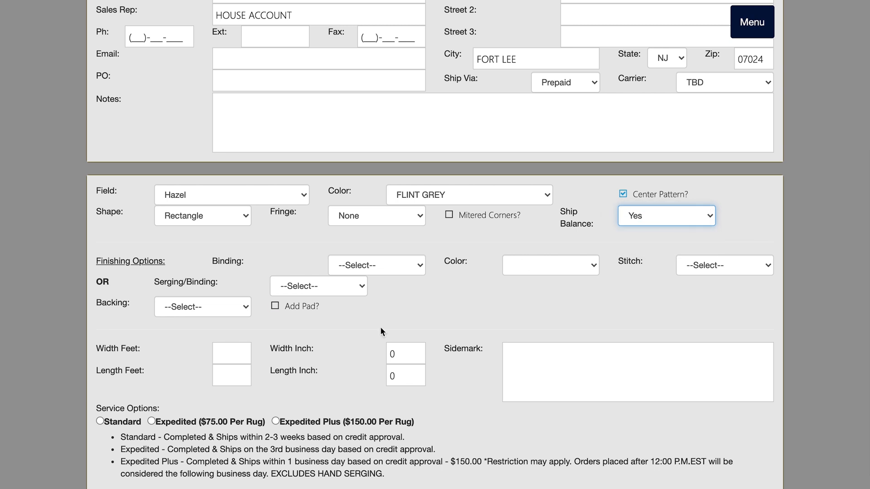
Step: Select Machine Serging-Wool for serging/binding and Non-Skid Backing (For Indoor Use Only) as the backing
click(357, 287)
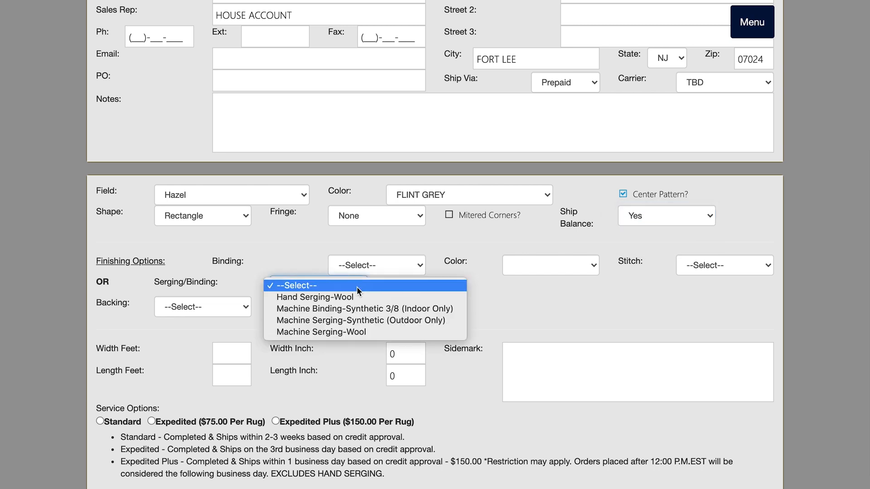
click(353, 333)
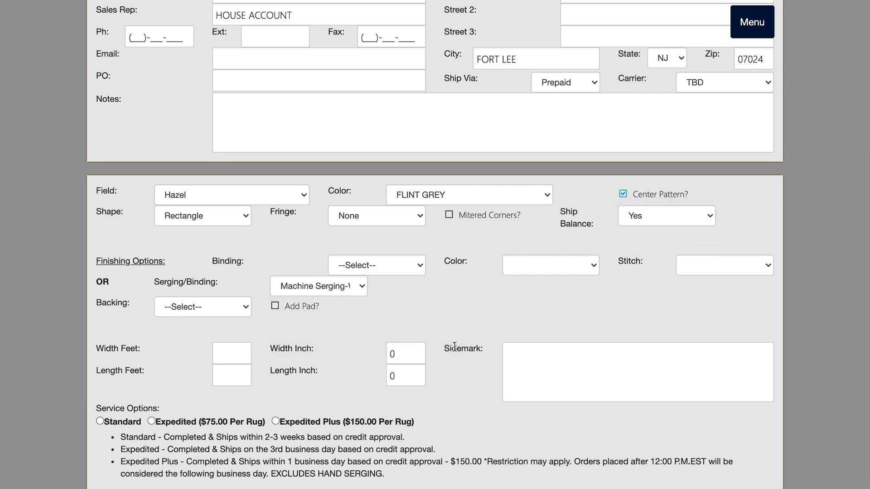
click(203, 306)
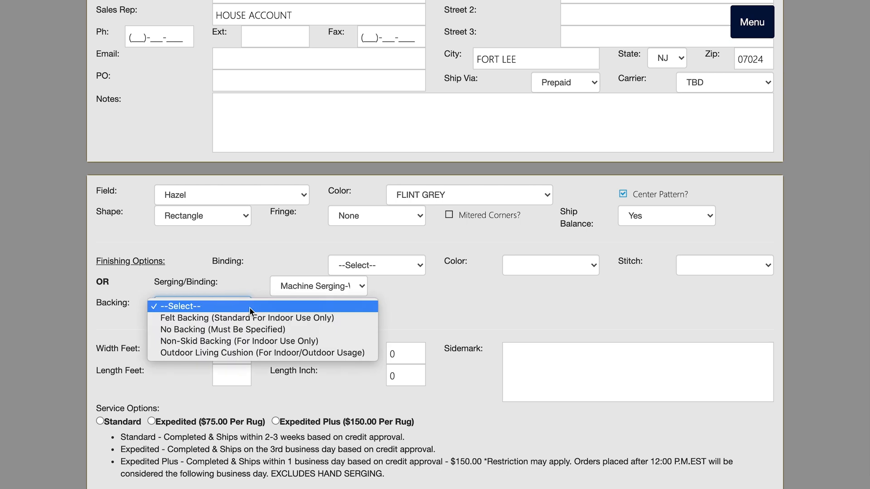
click(254, 341)
Step: Enter a size of 12 by 20 feet and a sidemark with the client's name and MATCH SERGE TO GREY COLOR
click(217, 353)
text(12)
key(Tab)
text(20)
key(Tab)
text(ANDERSON : MATCH SERGE TO GREY COLR)
key(BackSpace)
text(OR)
Step: Choose Standard service and process the rug configuration
scroll(527, 366, down, 1)
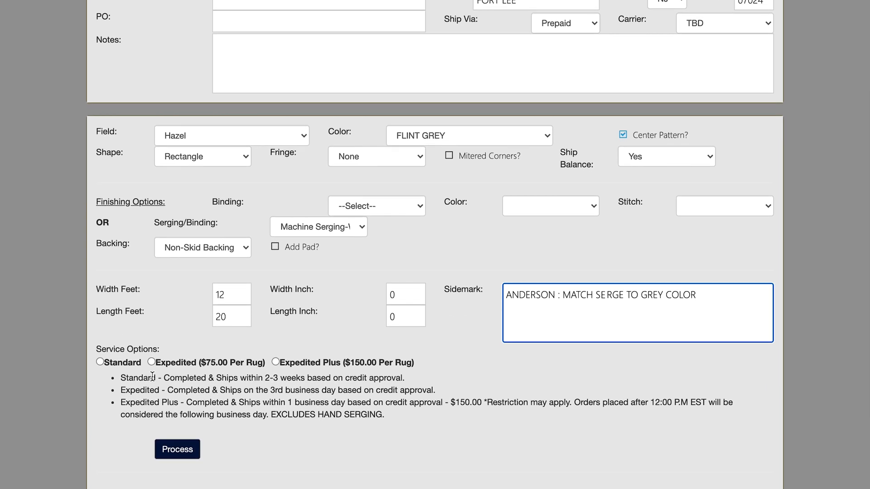
click(100, 362)
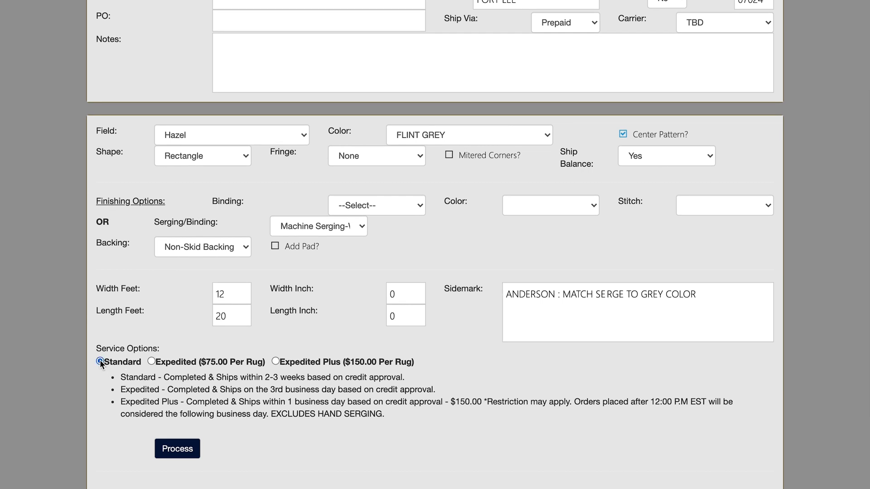
click(170, 450)
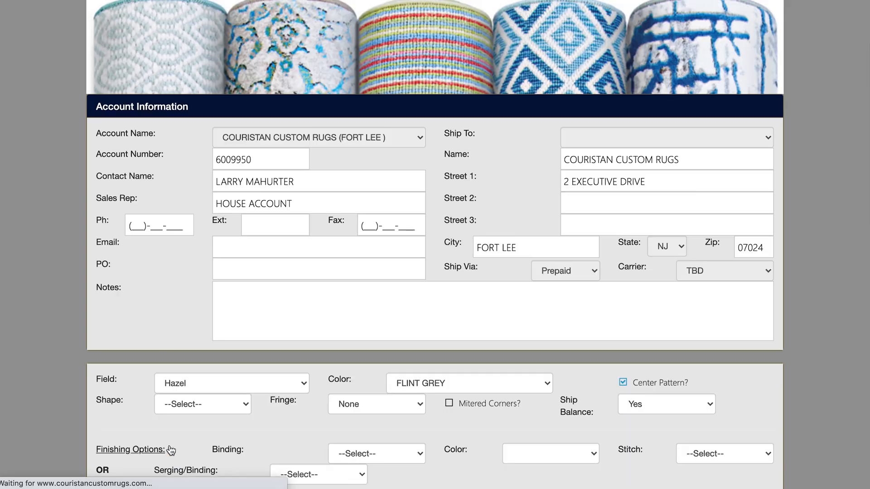
Step: Set up a second Hazel rug line with Rectangle shape and Machine Serging-Wool serging
scroll(257, 394, down, 10)
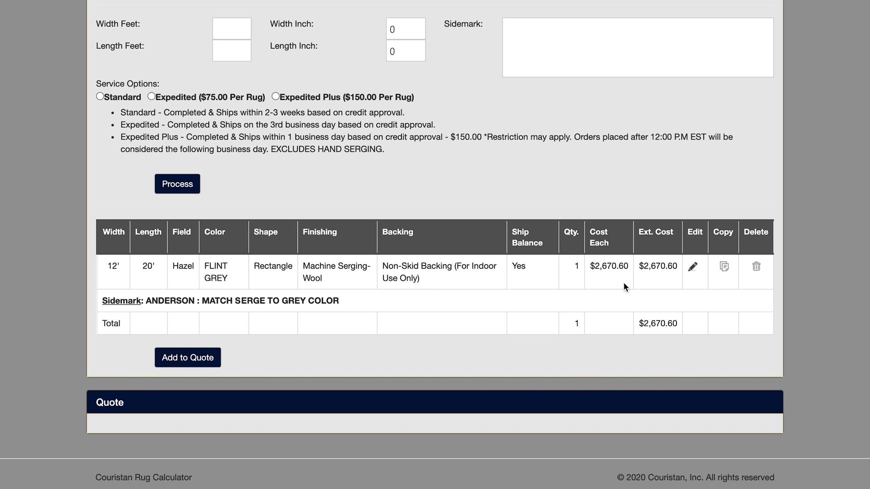
scroll(584, 259, up, 6)
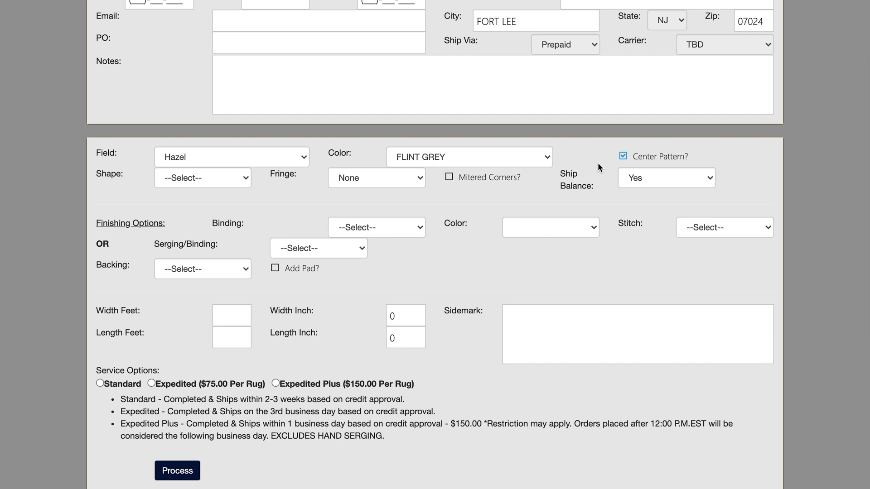
click(233, 181)
click(199, 188)
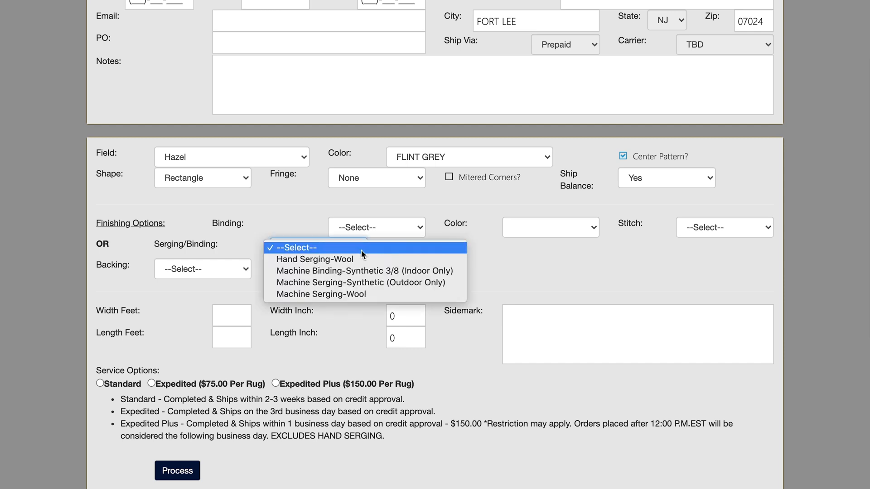
click(350, 299)
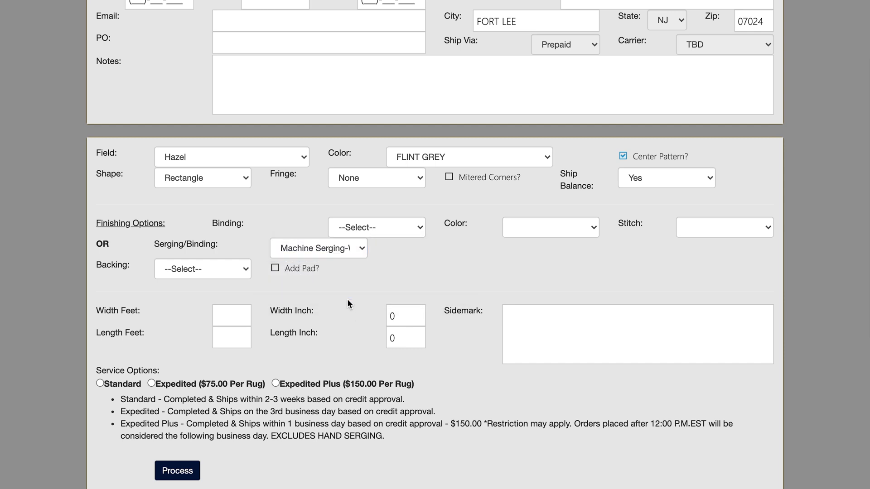
Step: Select No Backing (Must Be Specified) and enter a size of 2 feet 6 inches by 20 feet
click(245, 272)
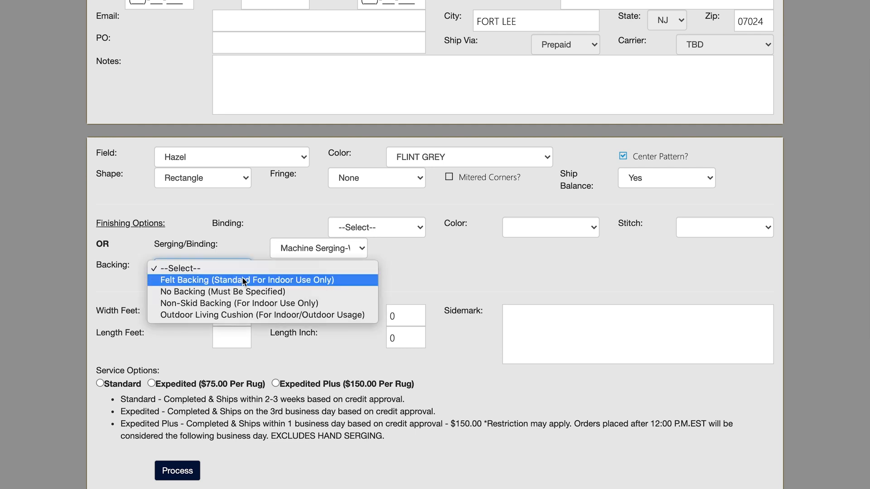
click(232, 292)
click(234, 315)
text(2)
key(Tab)
text(6)
key(Tab)
text(20)
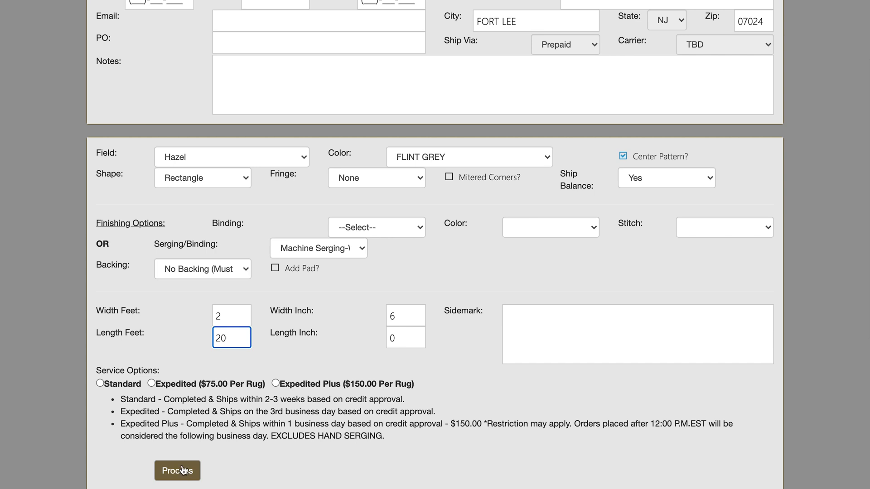
Step: Choose Standard service and process the second rug line
click(103, 384)
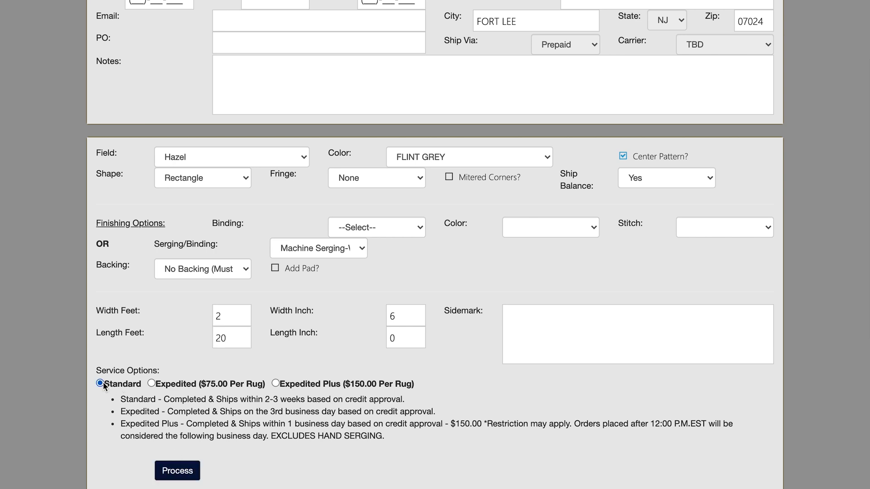
click(170, 471)
scroll(520, 412, down, 15)
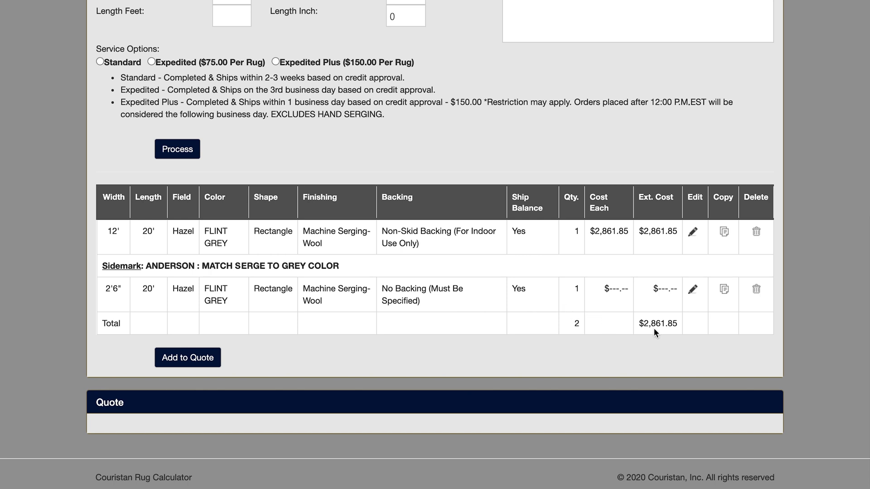
Step: Add both processed rug lines to the quote and finish the quote
click(184, 356)
scroll(272, 354, down, 6)
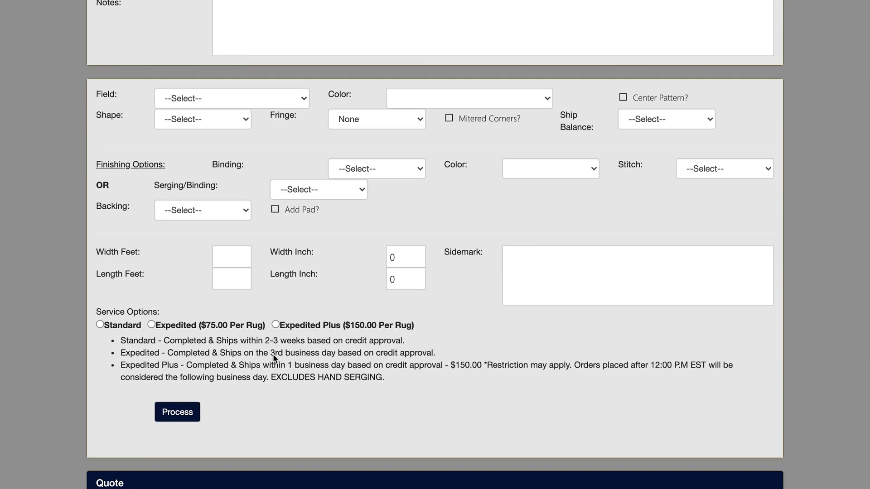
scroll(273, 355, down, 6)
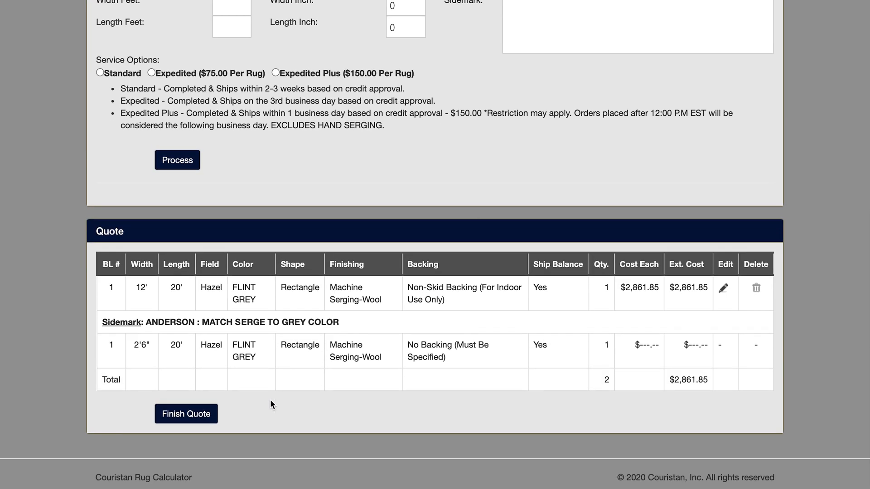
click(192, 418)
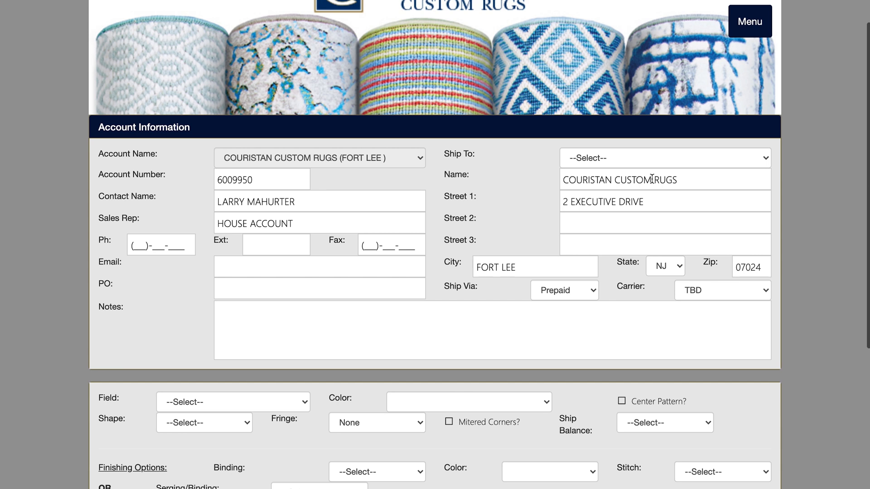
Step: Open the Quote History from the menu
scroll(652, 179, up, 2)
click(754, 32)
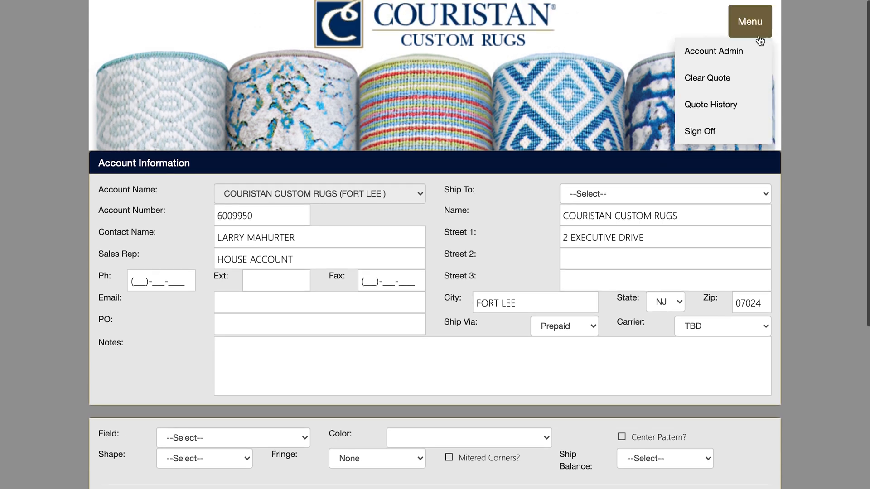
click(719, 108)
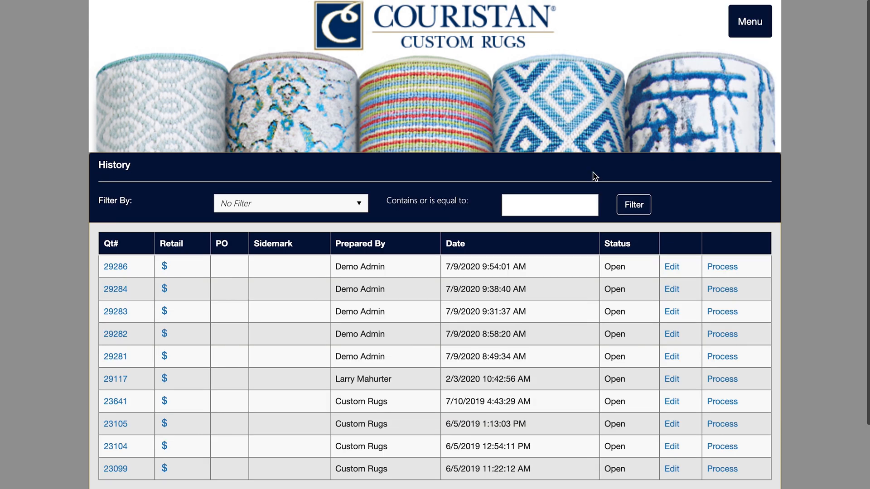
Step: Open quote 29286 from the history list
scroll(370, 319, down, 2)
scroll(370, 320, up, 1)
scroll(370, 320, down, 1)
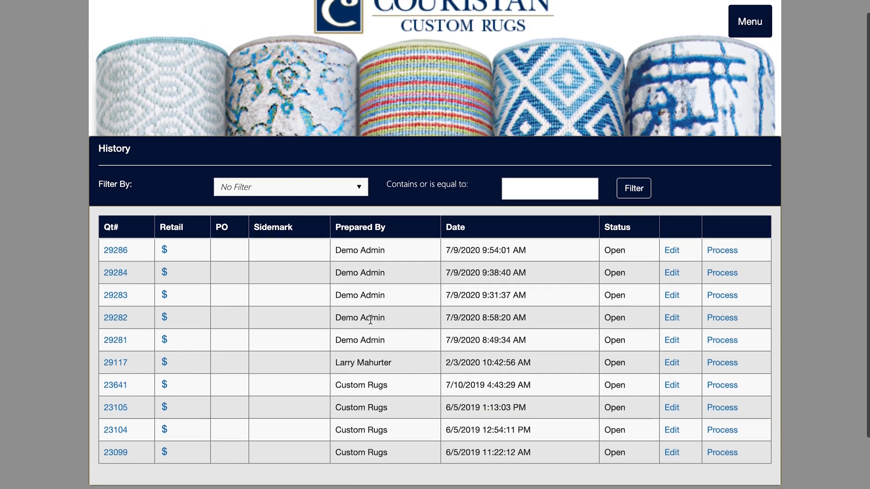
click(116, 250)
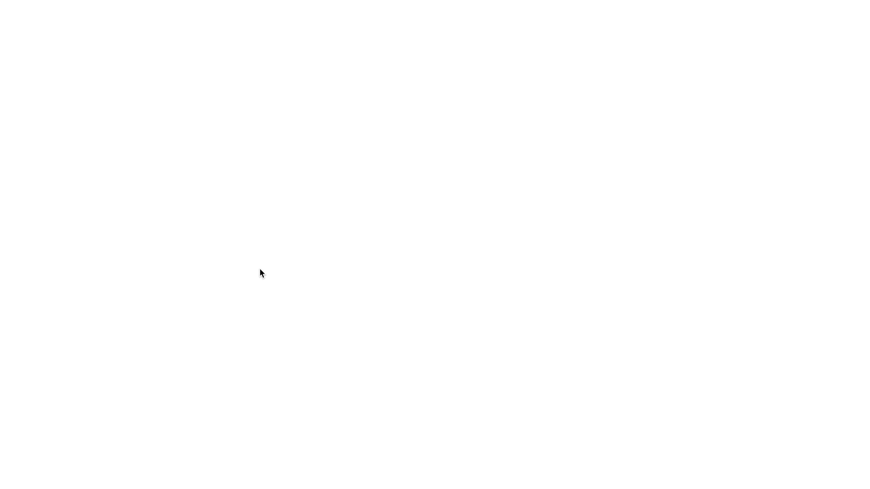